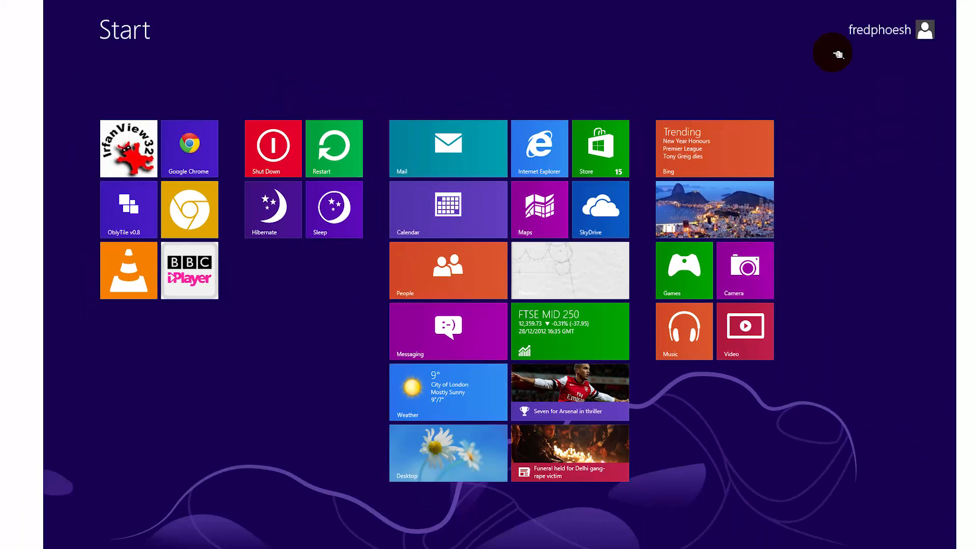
Show the Sleep, Shut down and Restart power options in the Start screen settings, and close the settings again.
{"action": "mouse_move", "coordinate": [907, 186]}
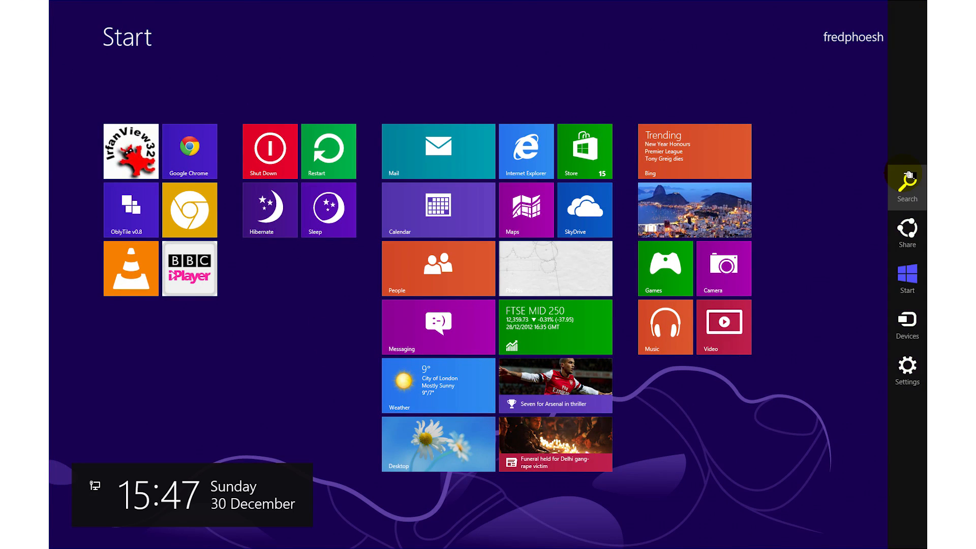
{"action": "left_click", "coordinate": [907, 365]}
{"action": "left_click", "coordinate": [847, 485]}
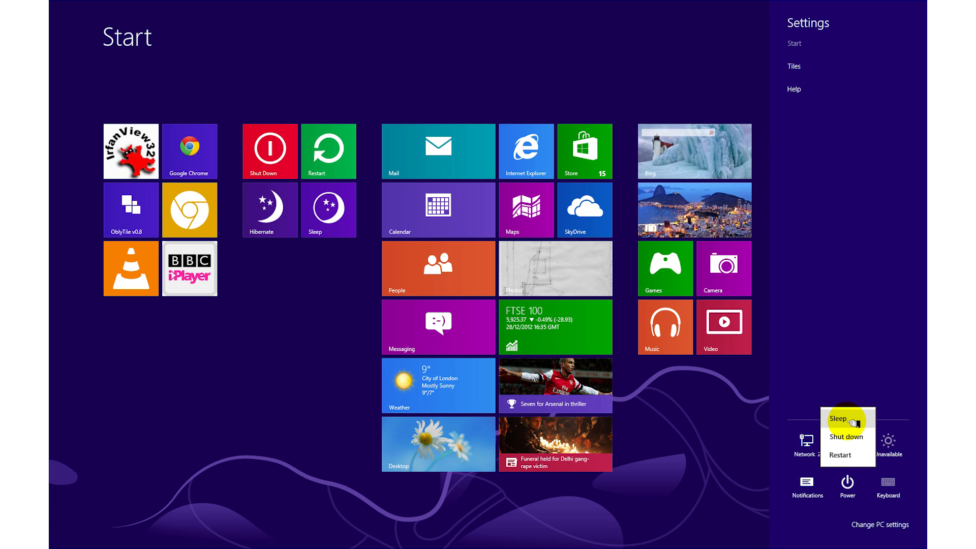
{"action": "left_click", "coordinate": [734, 425]}
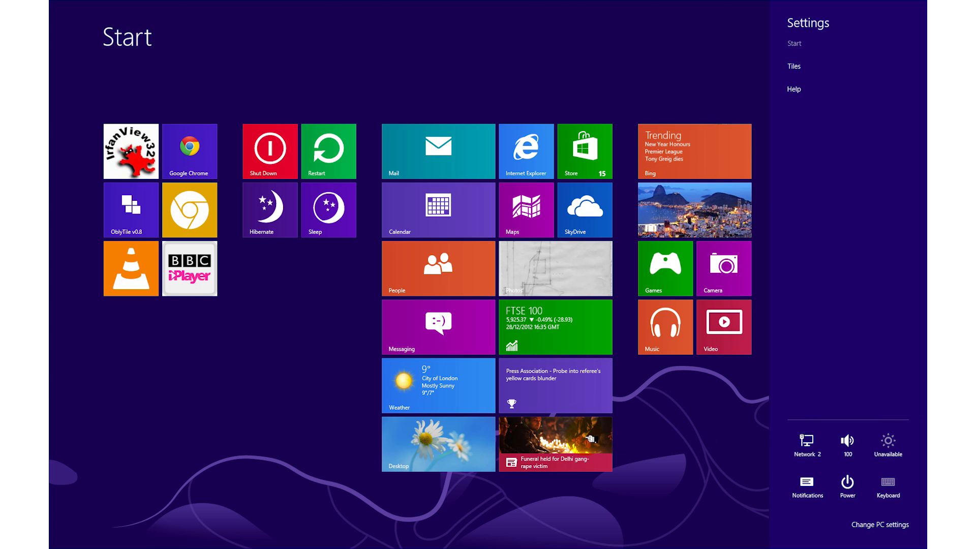
{"action": "left_click", "coordinate": [264, 363]}
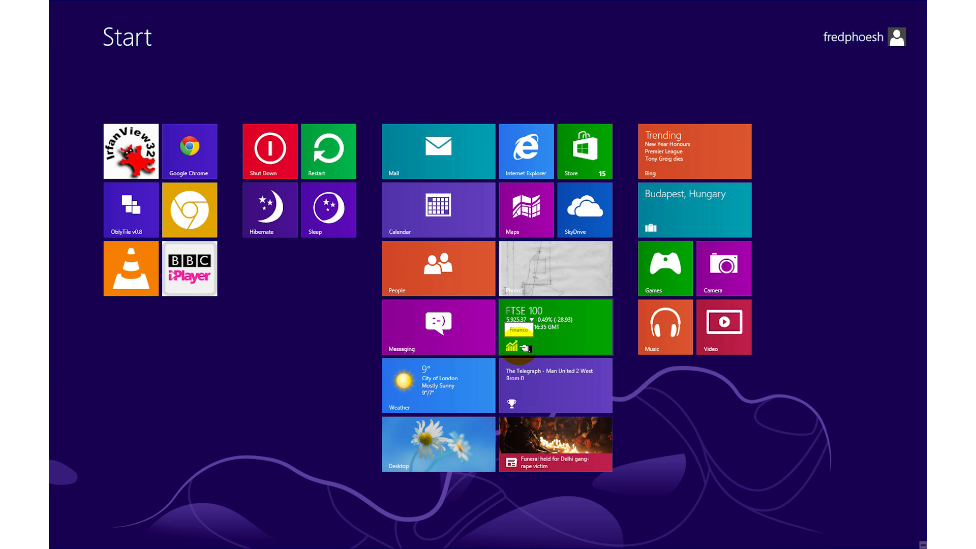
Open the Weather app from the Start screen, reveal its app commands, and return to the Start screen.
{"action": "left_click", "coordinate": [452, 378]}
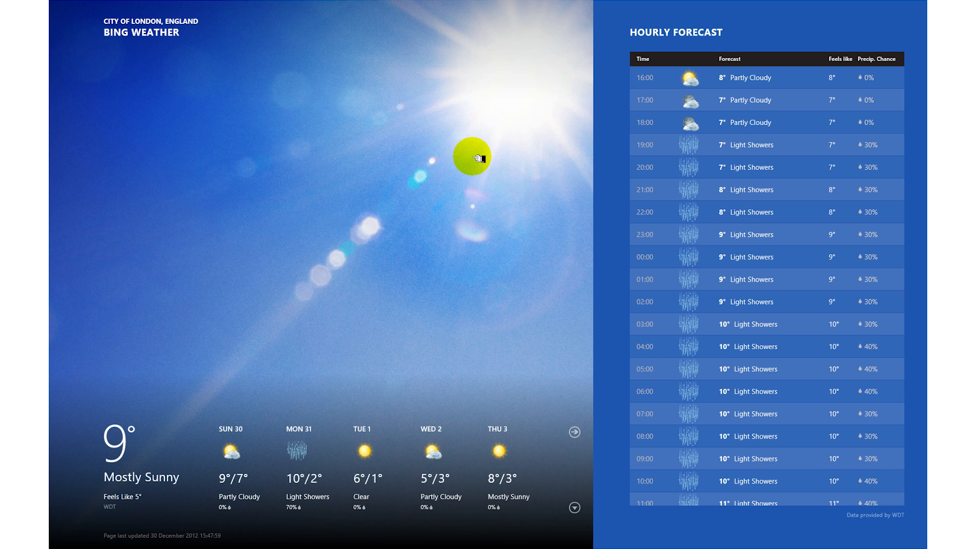
{"action": "right_click", "coordinate": [727, 196]}
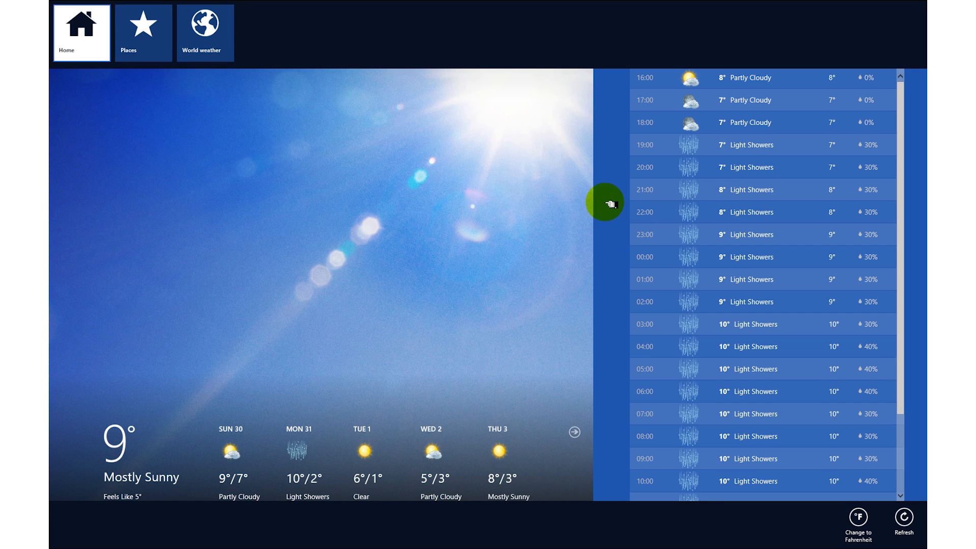
{"action": "right_click", "coordinate": [563, 235]}
{"action": "right_click", "coordinate": [548, 211]}
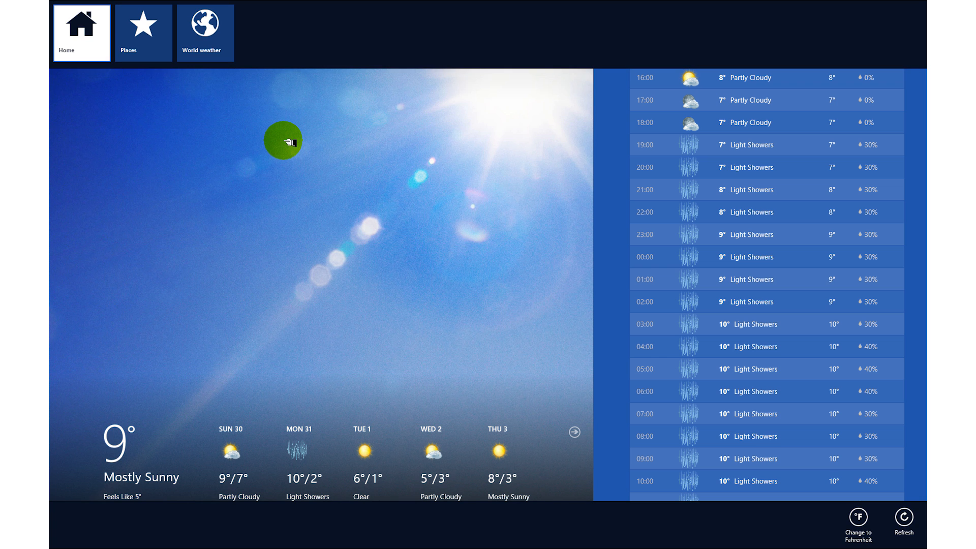
{"action": "key", "text": "super"}
{"action": "key", "text": "super"}
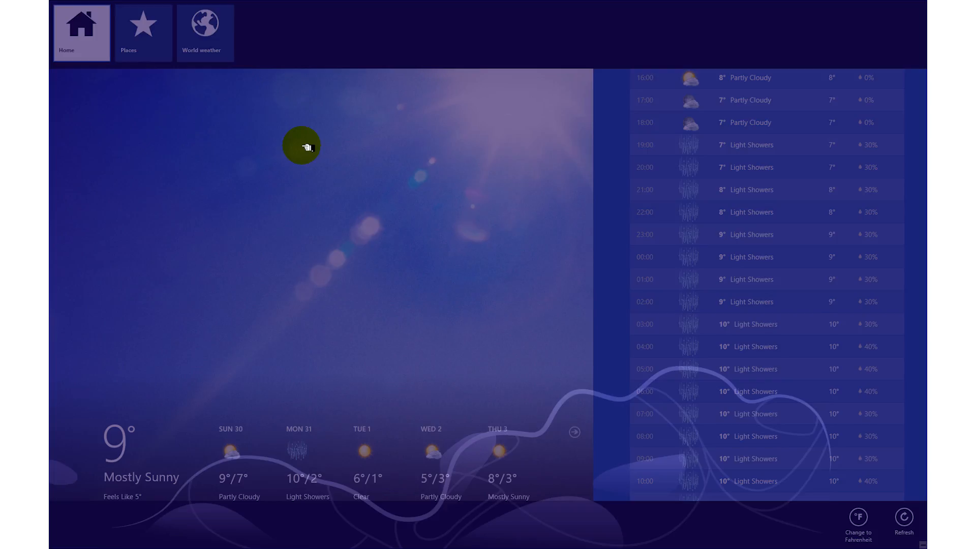
{"action": "key", "text": "super"}
{"action": "key", "text": "super"}
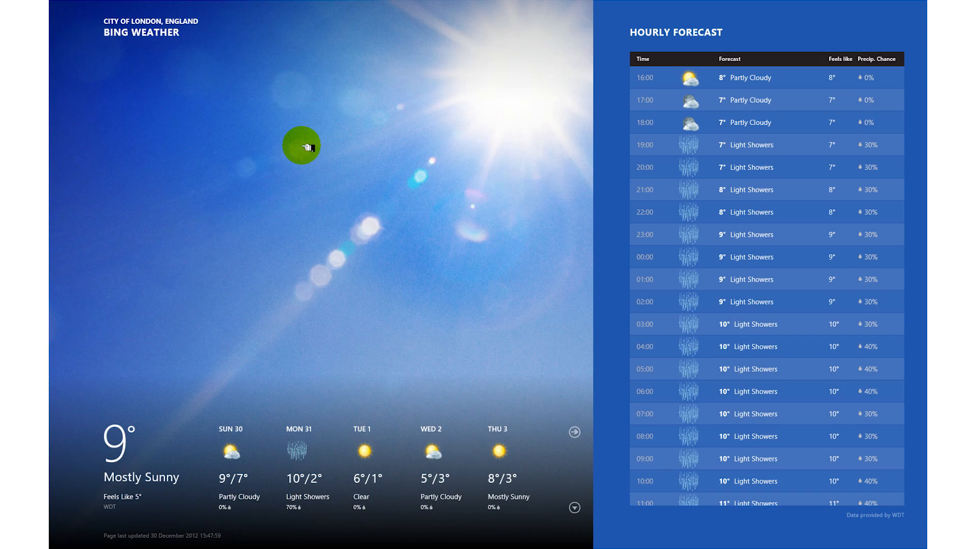
{"action": "key", "text": "super"}
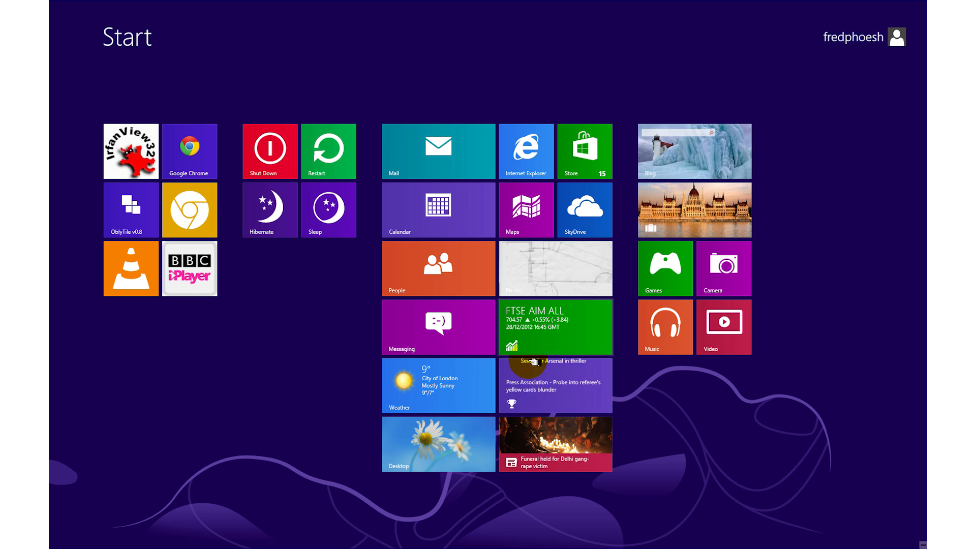
View the Sport app and the desktop from their live tiles, returning to the Start screen after each.
{"action": "left_click", "coordinate": [544, 406]}
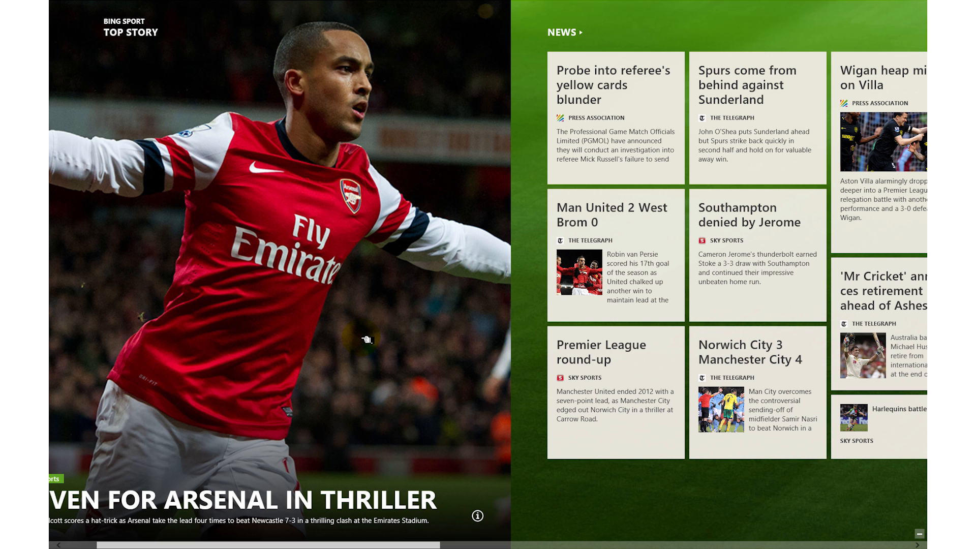
{"action": "key", "text": "super"}
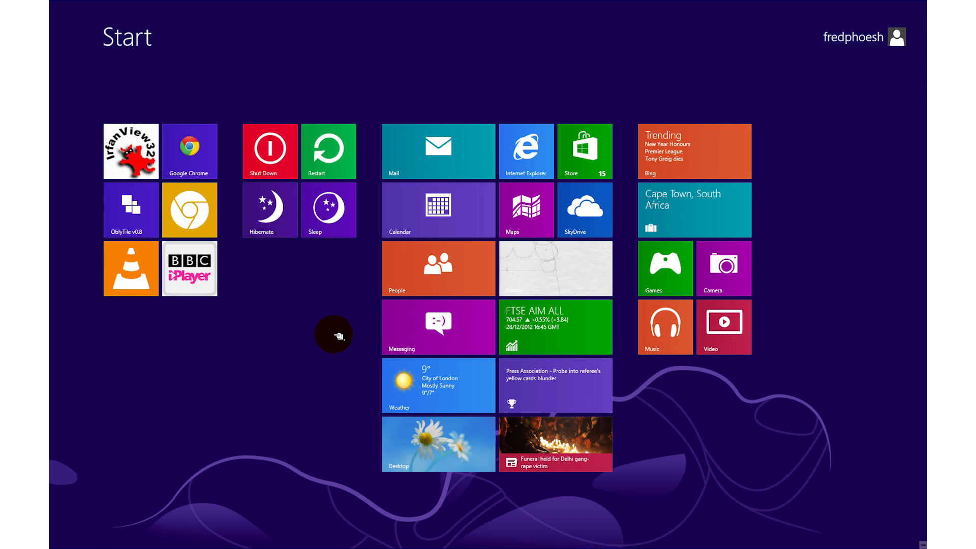
{"action": "left_click", "coordinate": [409, 430]}
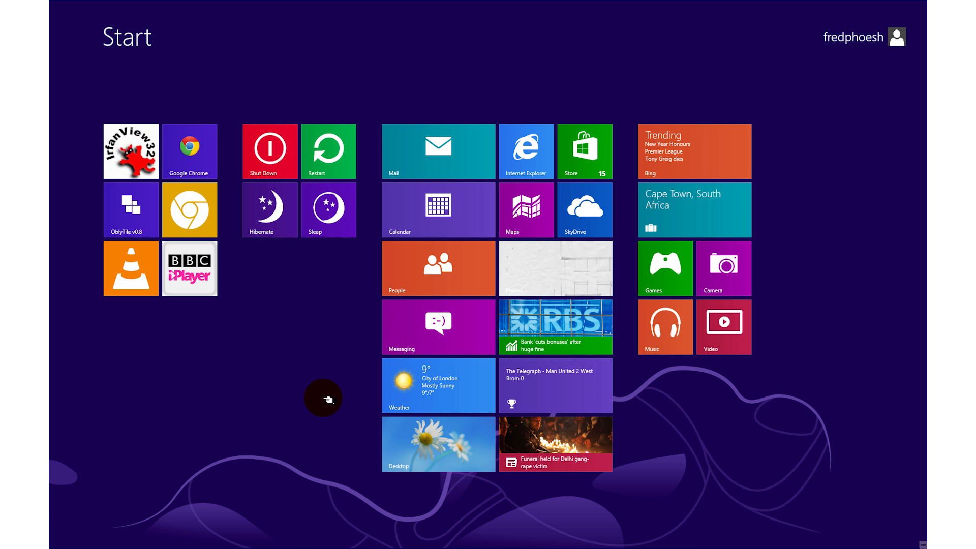
{"action": "key", "text": "super"}
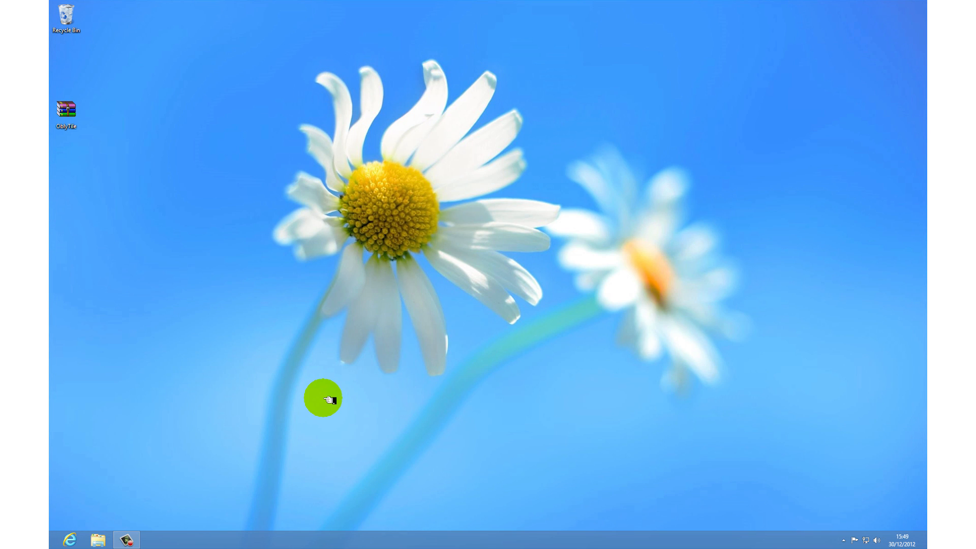
{"action": "key", "text": "super"}
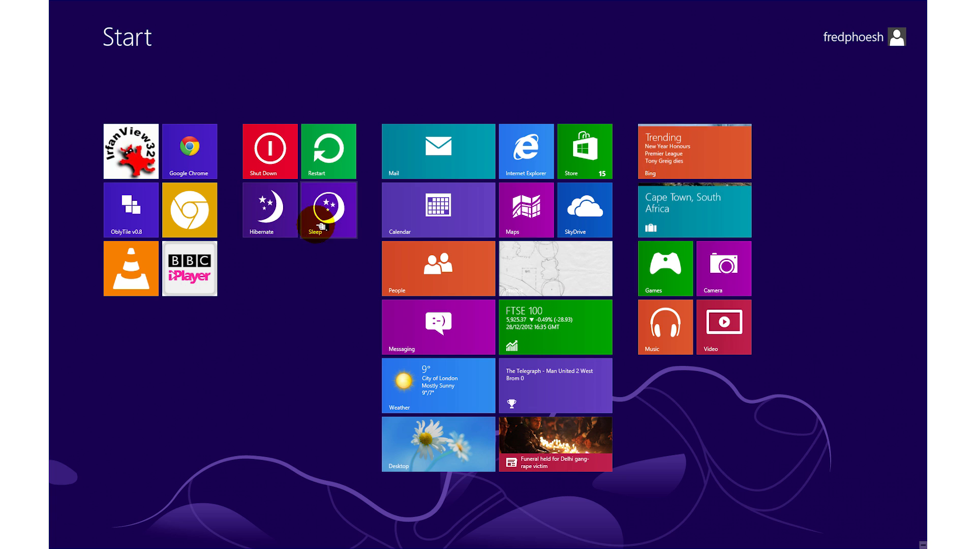
Launch BBC iPlayer from its custom tile, look over the page, and return to the Start screen.
{"action": "left_click", "coordinate": [186, 290]}
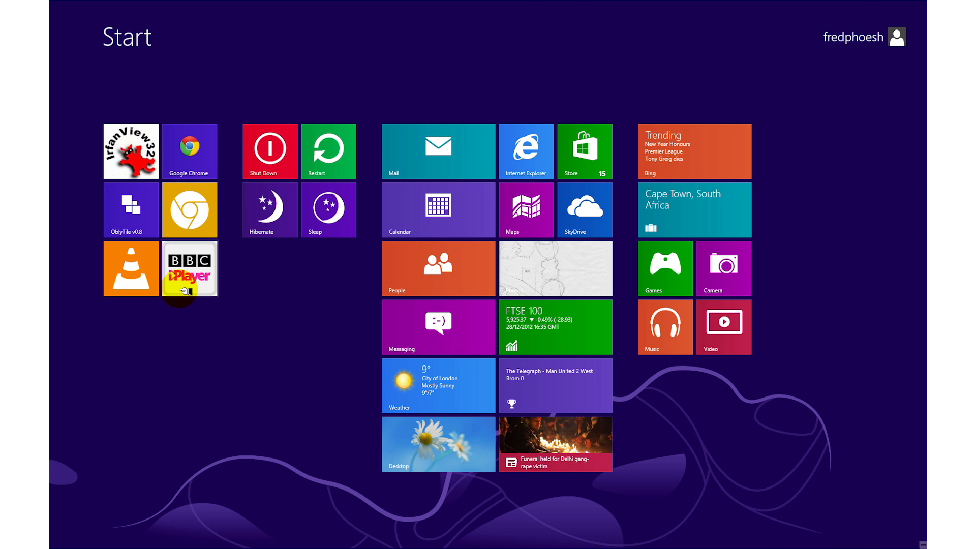
{"action": "left_click", "coordinate": [195, 272]}
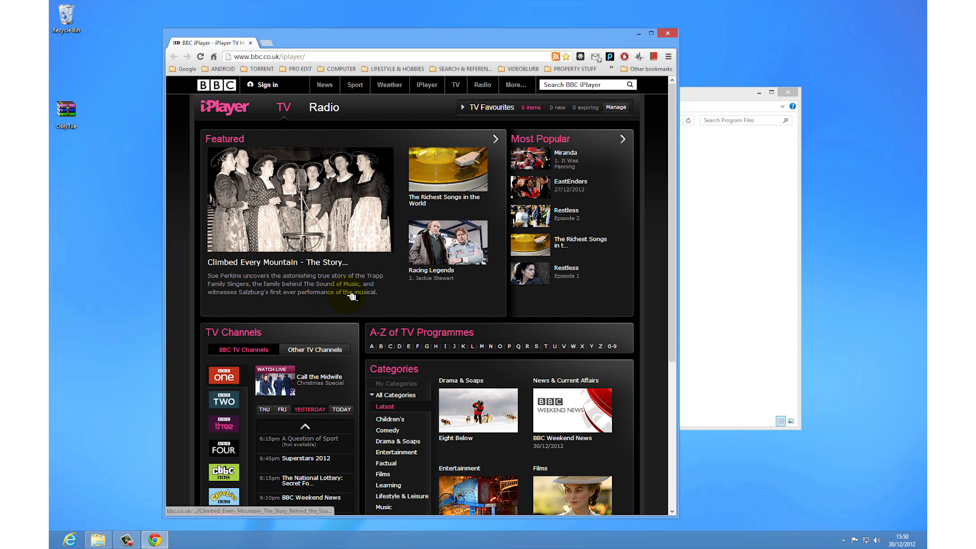
{"action": "scroll", "coordinate": [374, 280], "scroll_direction": "down", "scroll_amount": 4}
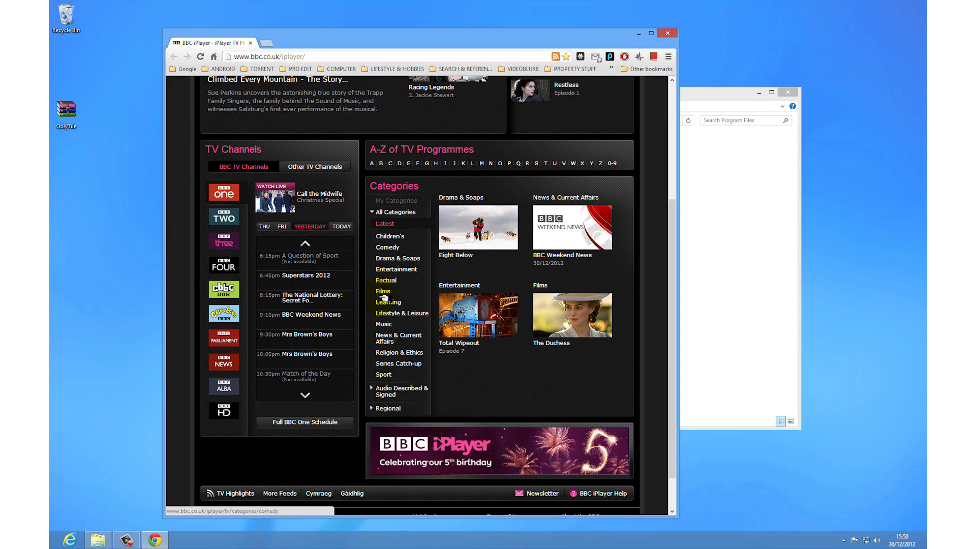
{"action": "scroll", "coordinate": [375, 280], "scroll_direction": "up", "scroll_amount": 4}
{"action": "left_click", "coordinate": [346, 235]}
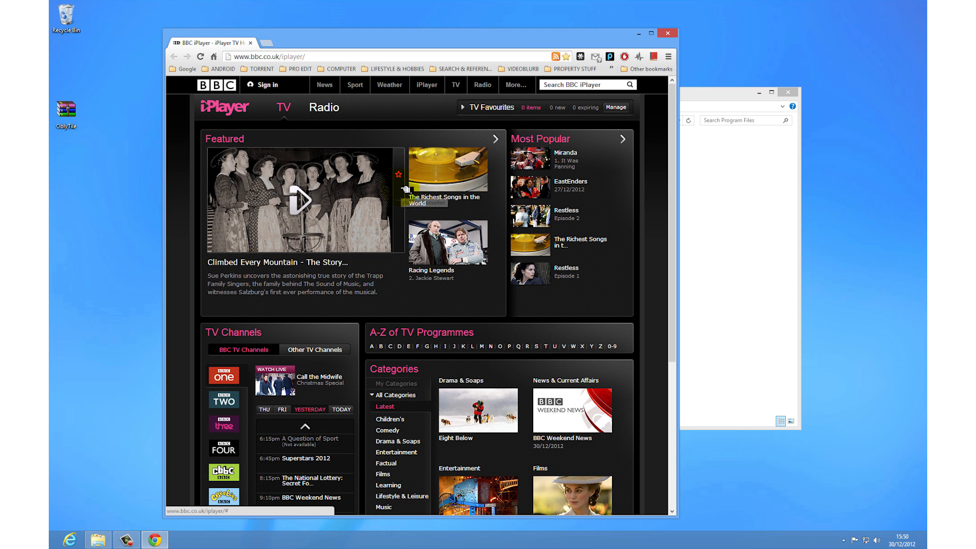
{"action": "key", "text": "super"}
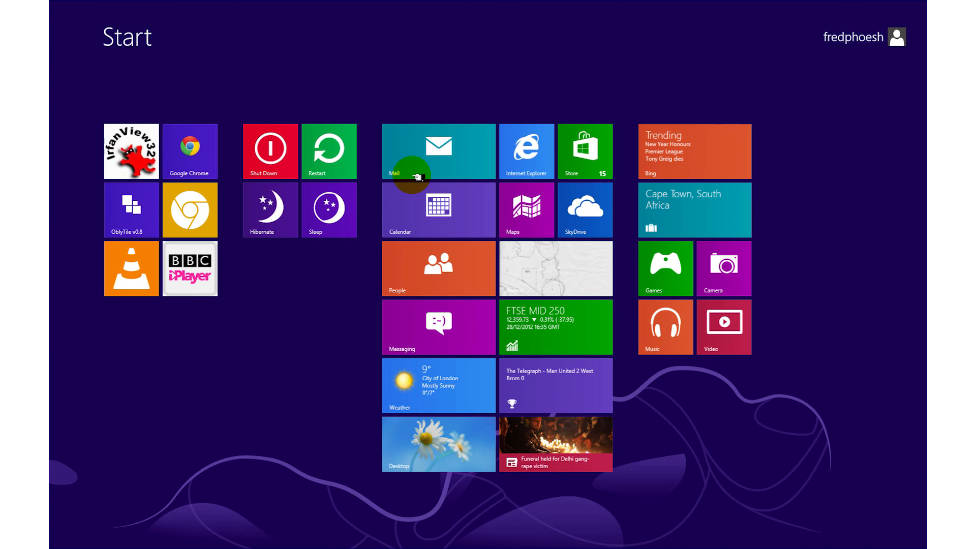
Launch the VLC player from its custom tile and return to the Start screen.
{"action": "left_click", "coordinate": [163, 274]}
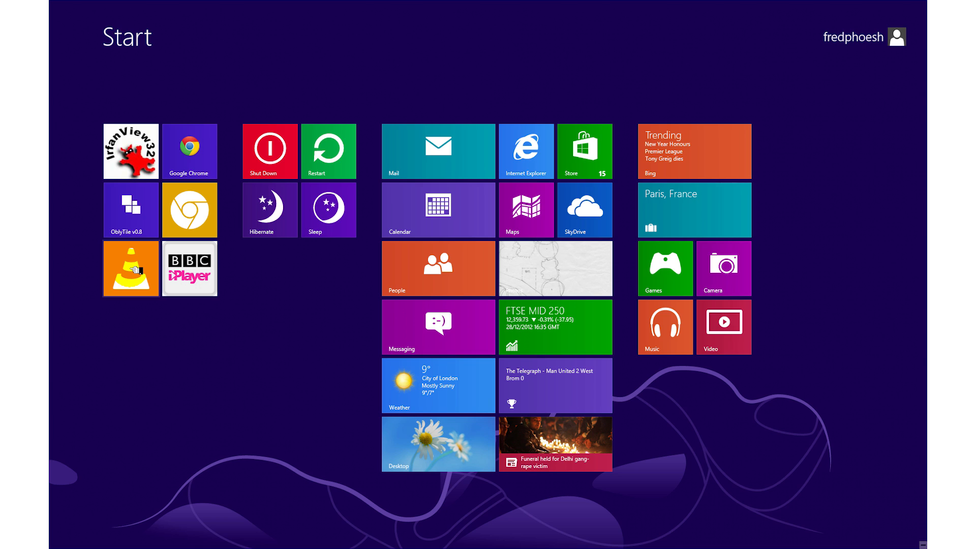
{"action": "left_click", "coordinate": [135, 269]}
{"action": "left_click_drag", "start_coordinate": [322, 188], "coordinate": [331, 129]}
{"action": "left_click", "coordinate": [420, 127]}
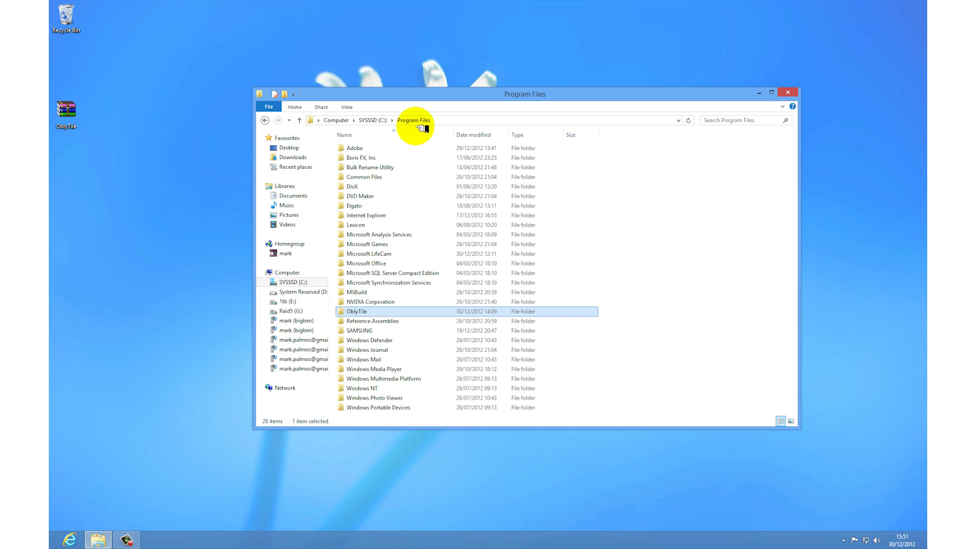
{"action": "key", "text": "super"}
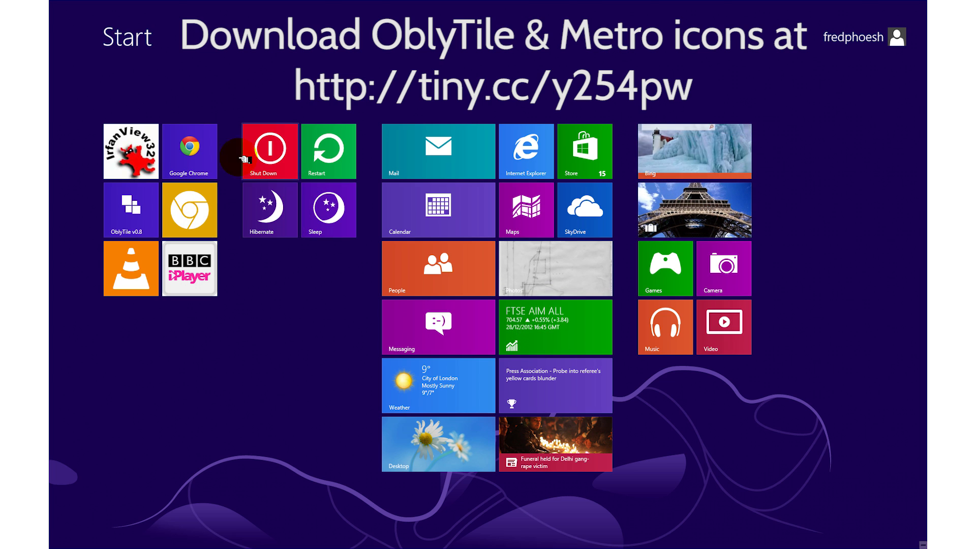
Unpin the VLC, BBC iPlayer, yellow Chrome, OblyTile v0.8, Shut Down, Restart, Hibernate and Sleep tiles from the Start screen together.
{"action": "right_click", "coordinate": [151, 262]}
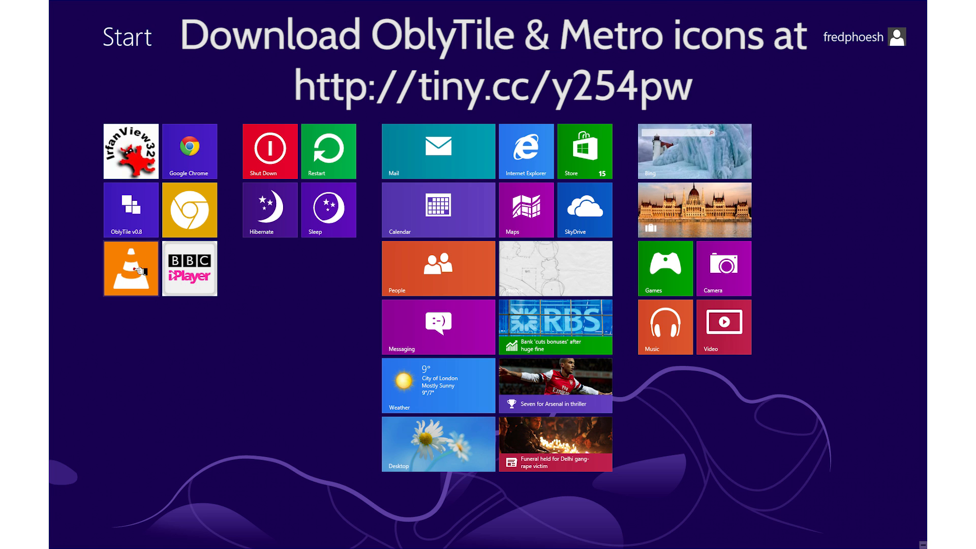
{"action": "right_click", "coordinate": [189, 268]}
{"action": "right_click", "coordinate": [189, 210]}
{"action": "right_click", "coordinate": [131, 208]}
{"action": "right_click", "coordinate": [268, 208]}
{"action": "right_click", "coordinate": [322, 152]}
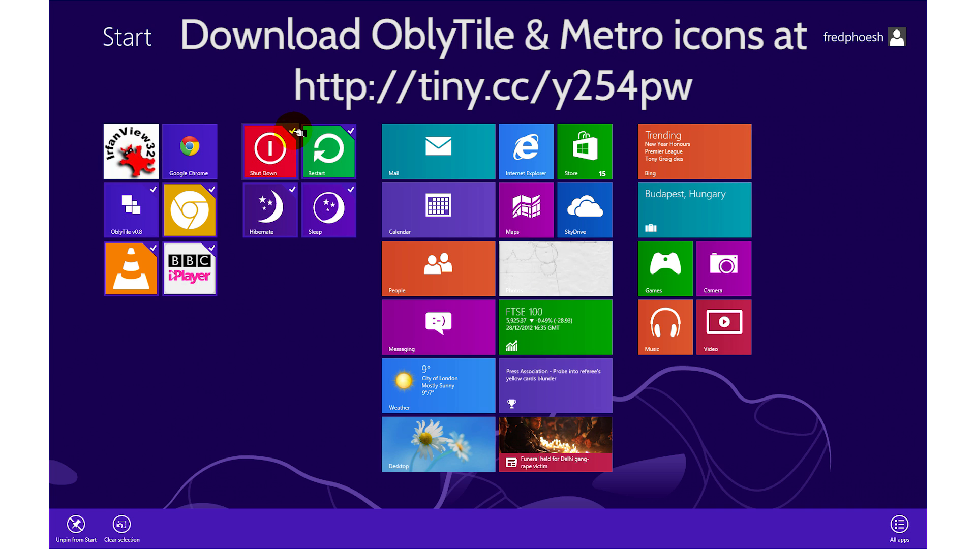
{"action": "left_click", "coordinate": [76, 521]}
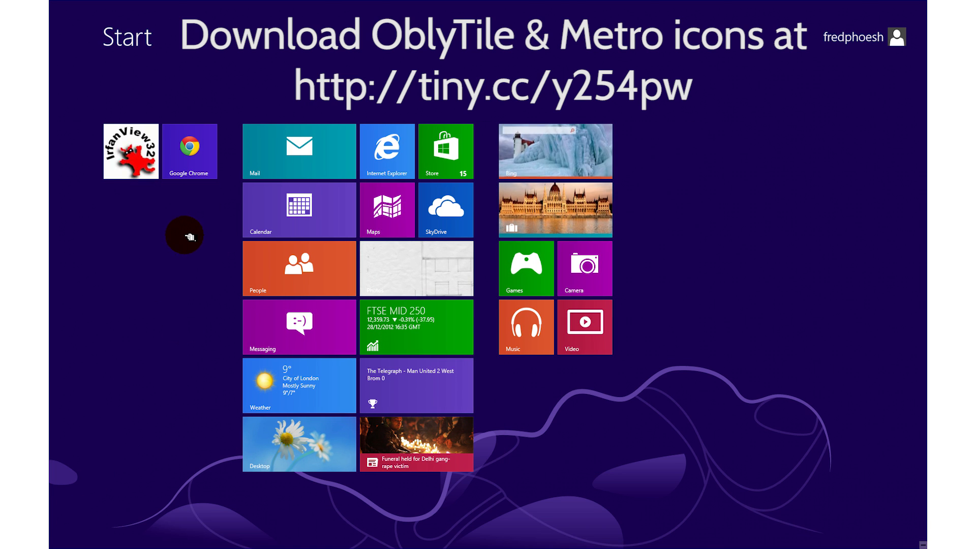
Switch to the desktop and open the Program Files folder on drive C: in File Explorer.
{"action": "left_click", "coordinate": [270, 442]}
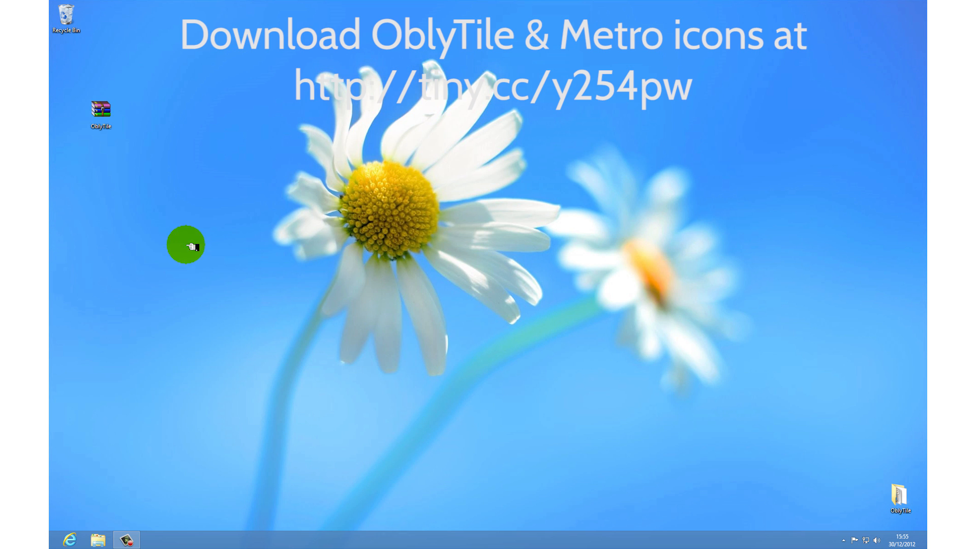
{"action": "left_click", "coordinate": [104, 114]}
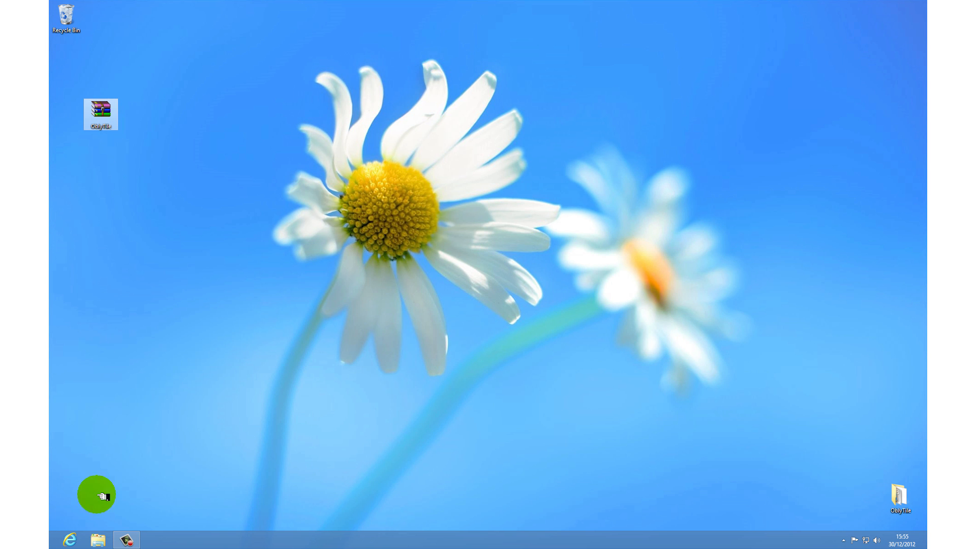
{"action": "left_click", "coordinate": [100, 539]}
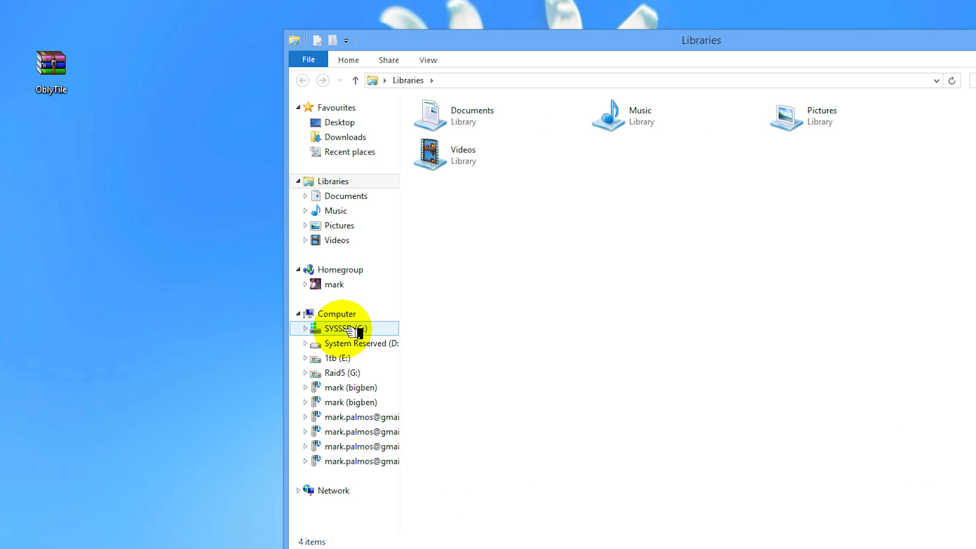
{"action": "left_click", "coordinate": [350, 330]}
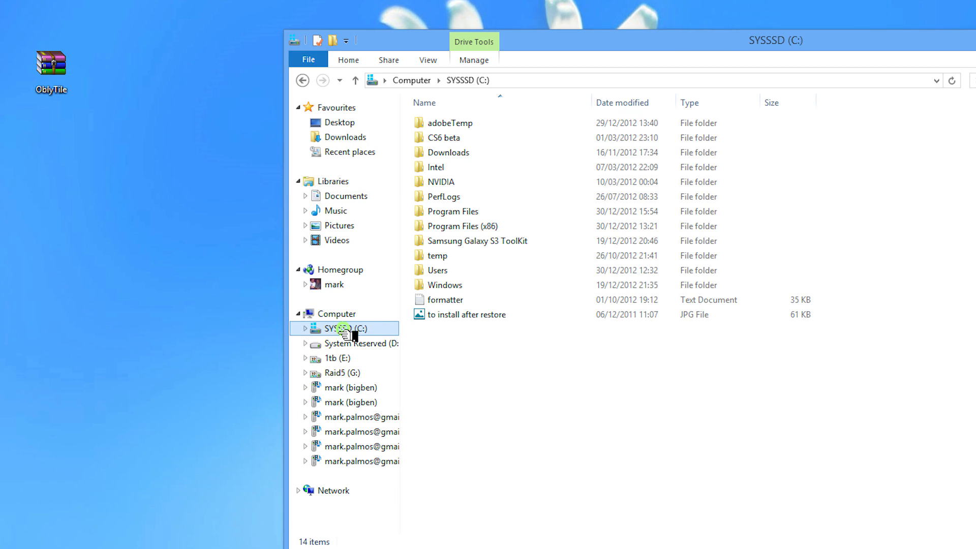
{"action": "double_click", "coordinate": [455, 214]}
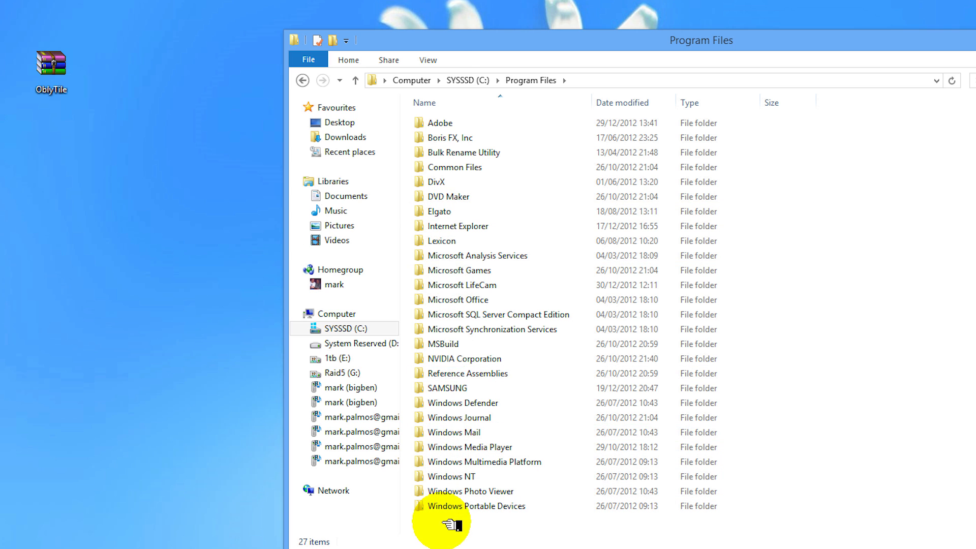
Open the OblyTile archive and copy its OblyTile folder into Program Files, authorising the copy with the administrator password.
{"action": "left_click", "coordinate": [56, 68]}
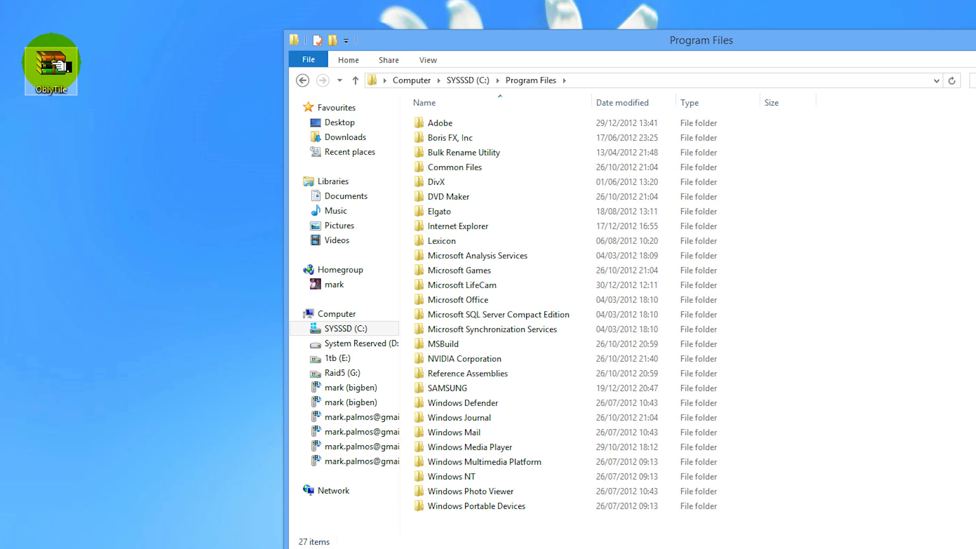
{"action": "double_click", "coordinate": [56, 66]}
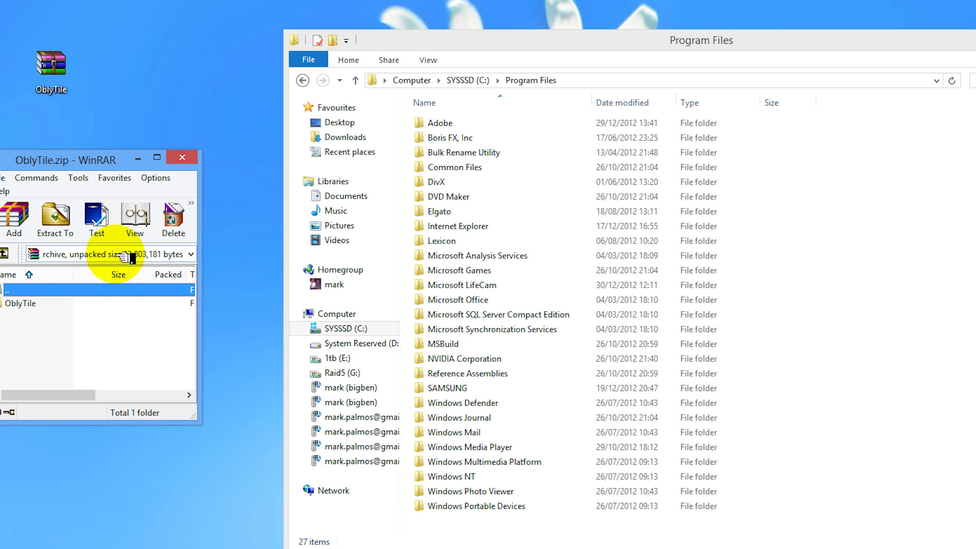
{"action": "left_click", "coordinate": [8, 304]}
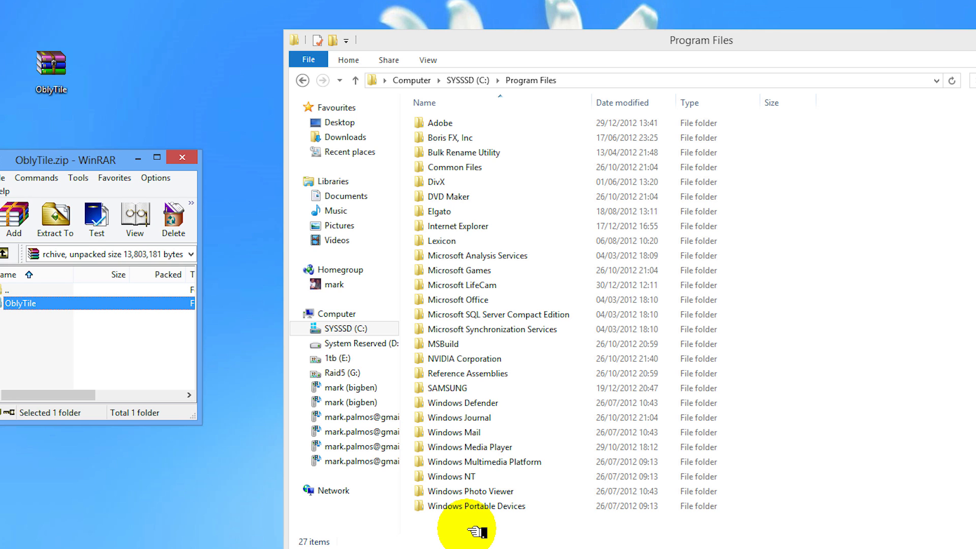
{"action": "left_click_drag", "start_coordinate": [477, 532], "coordinate": [477, 531]}
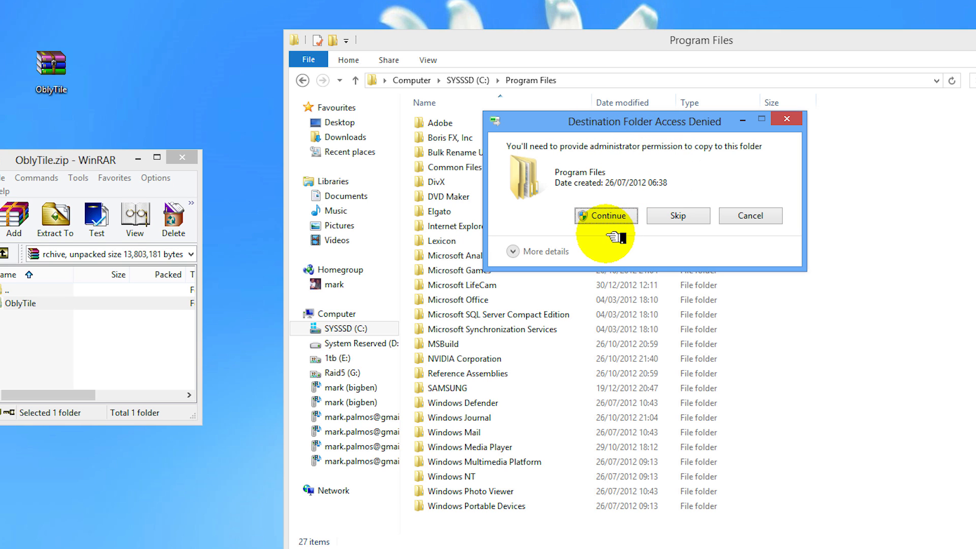
{"action": "left_click", "coordinate": [606, 216]}
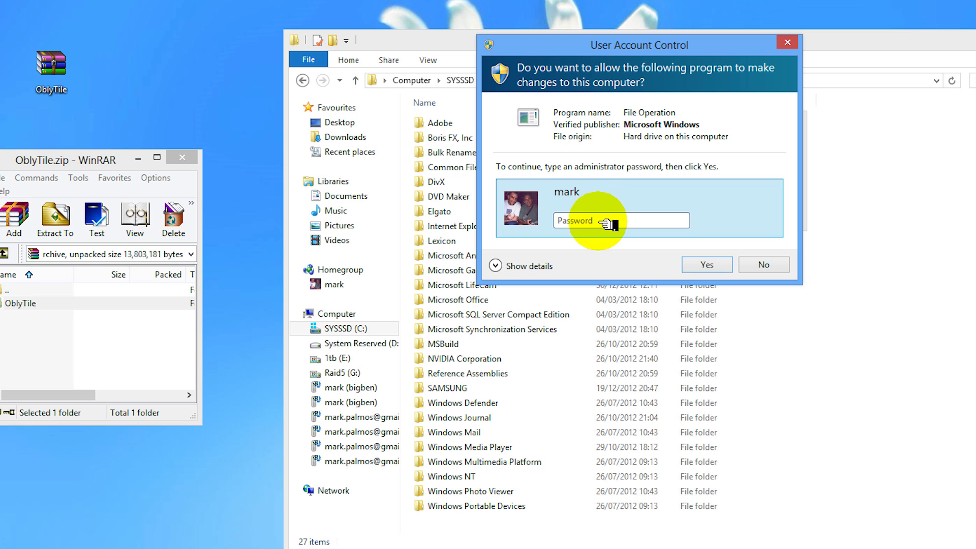
{"action": "left_click", "coordinate": [714, 264]}
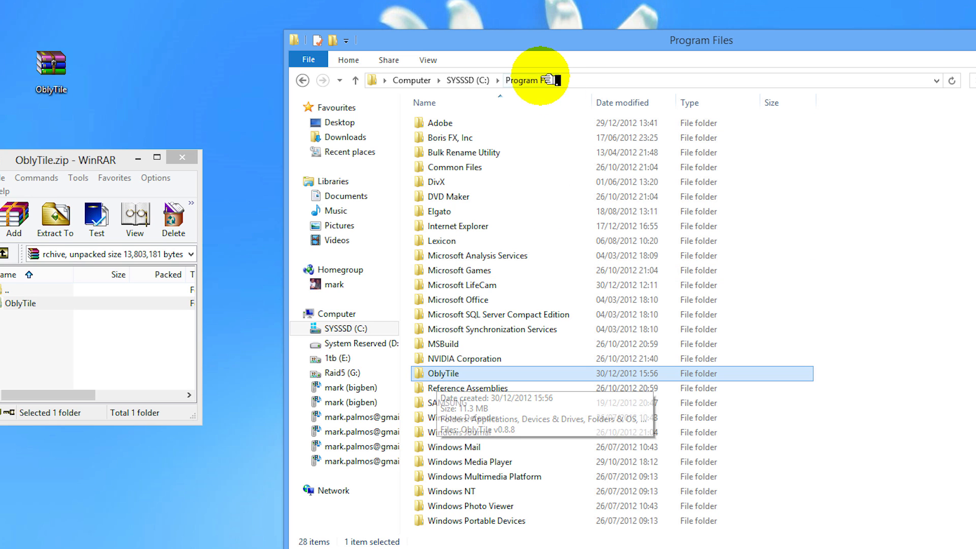
Open the copied OblyTile folder in Program Files and locate the OblyTile v0.8.8 application.
{"action": "double_click", "coordinate": [434, 375]}
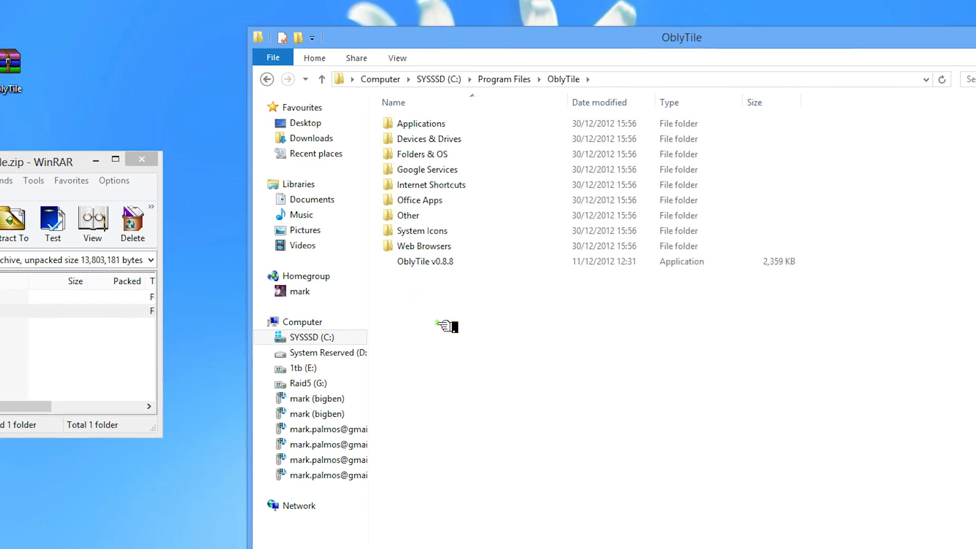
{"action": "left_click", "coordinate": [433, 265]}
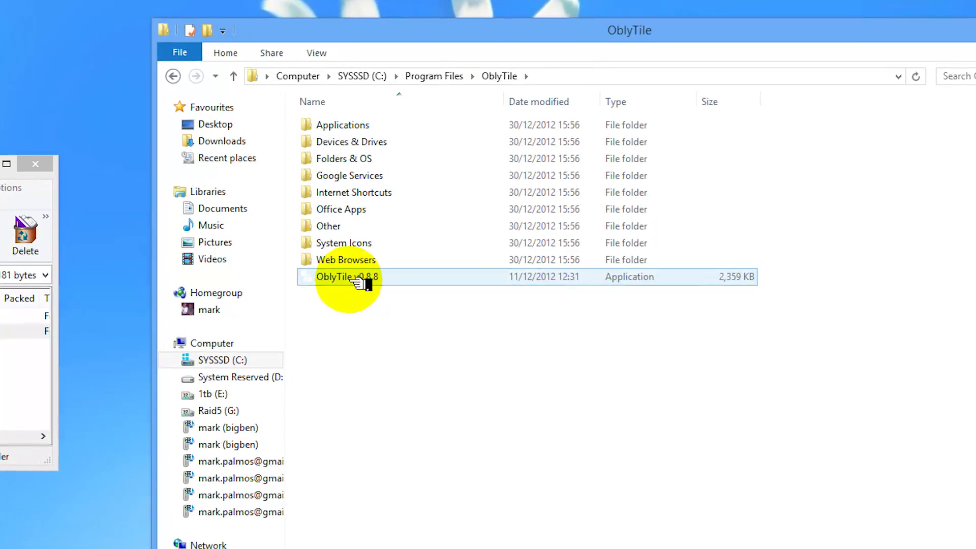
{"action": "left_click", "coordinate": [362, 283]}
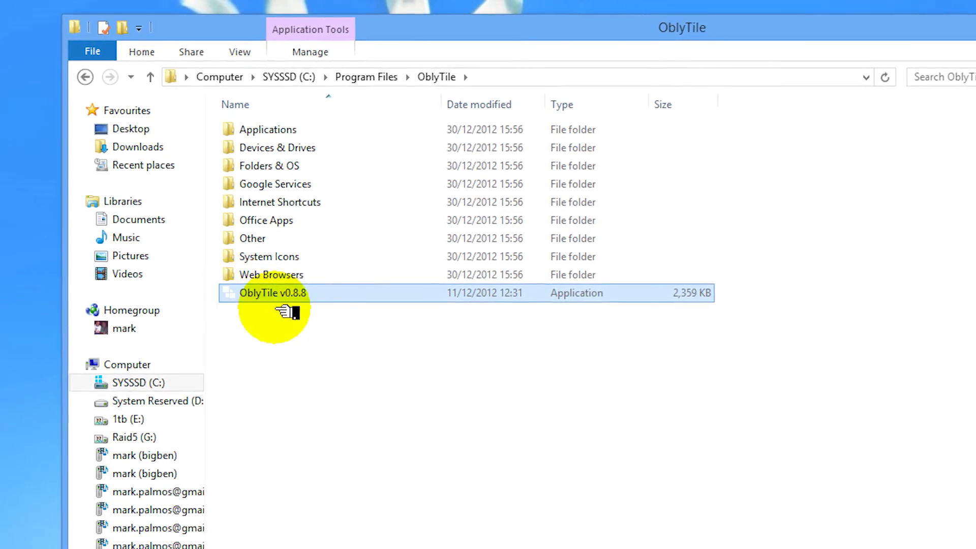
{"action": "left_click", "coordinate": [278, 311]}
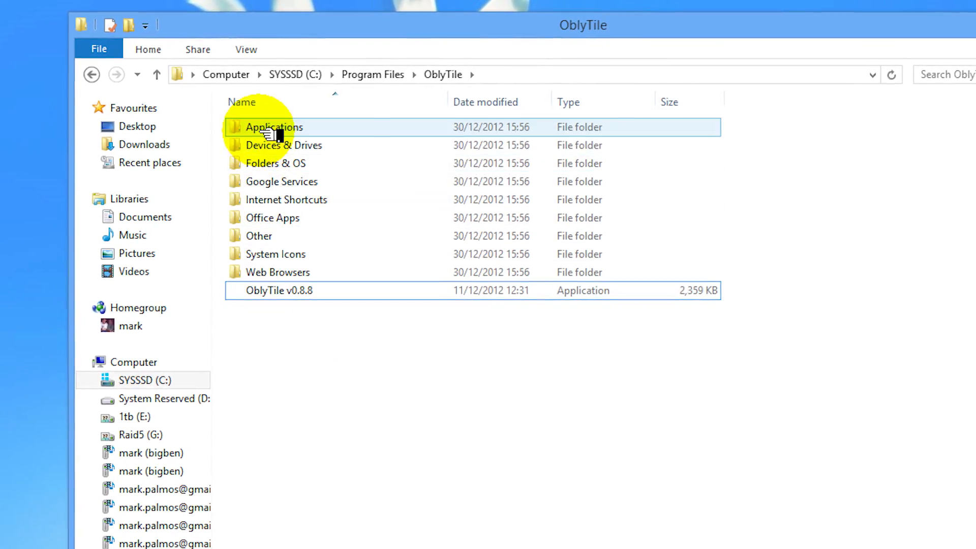
Browse the icons in the Applications subfolder and preview the Adobe Contribute image, closing the preview when done.
{"action": "double_click", "coordinate": [275, 130]}
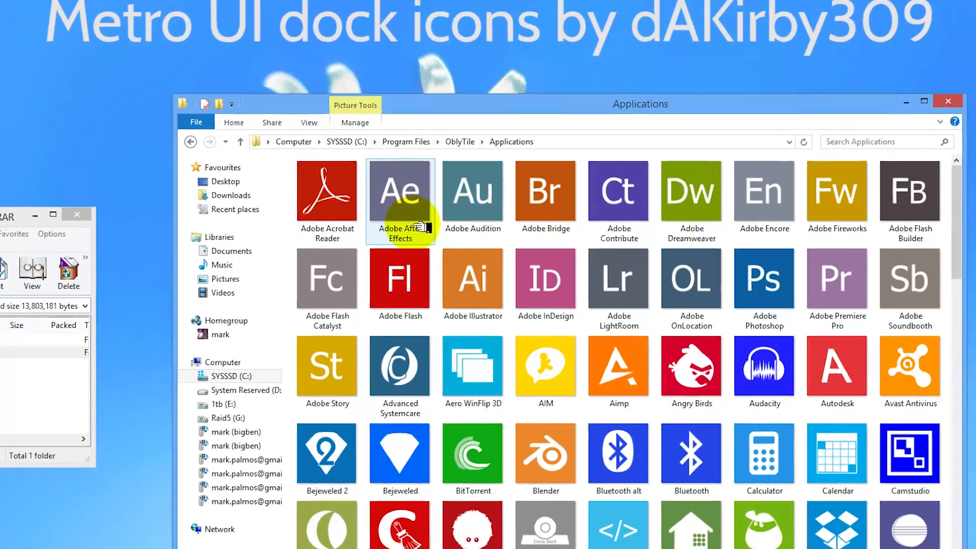
{"action": "left_click", "coordinate": [502, 199]}
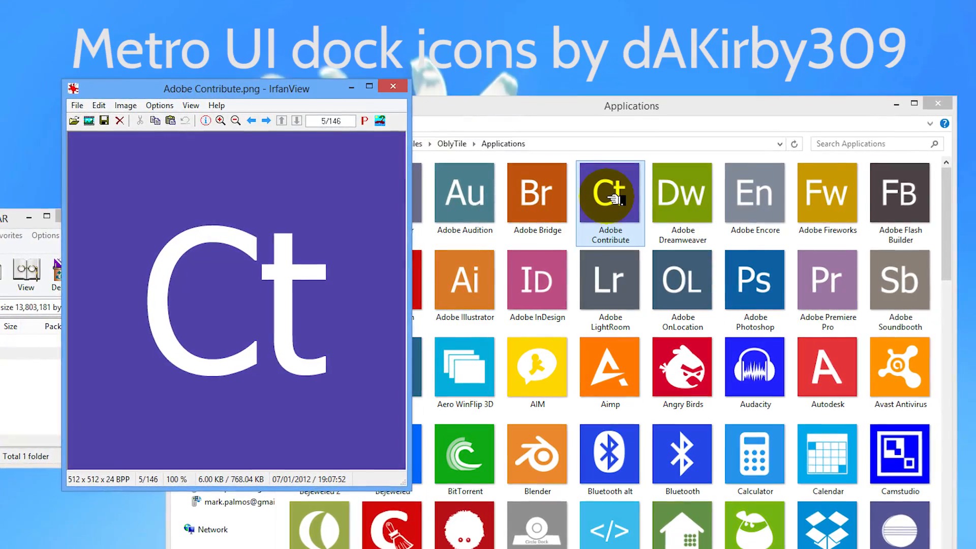
{"action": "left_click", "coordinate": [391, 80]}
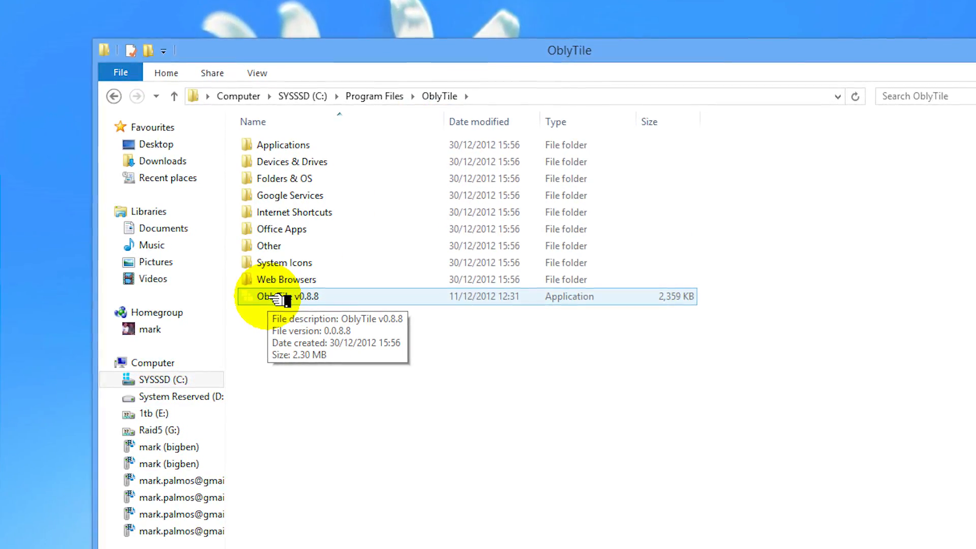
Pin the OblyTile v0.8.8 application to Start and move its tile beneath the IrfanView tile in the first group.
{"action": "right_click", "coordinate": [267, 298]}
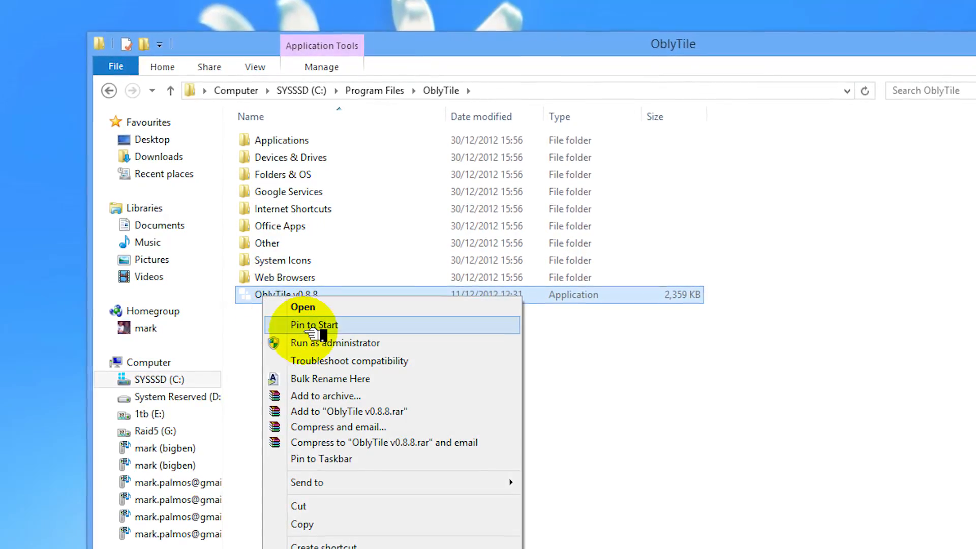
{"action": "left_click", "coordinate": [330, 328]}
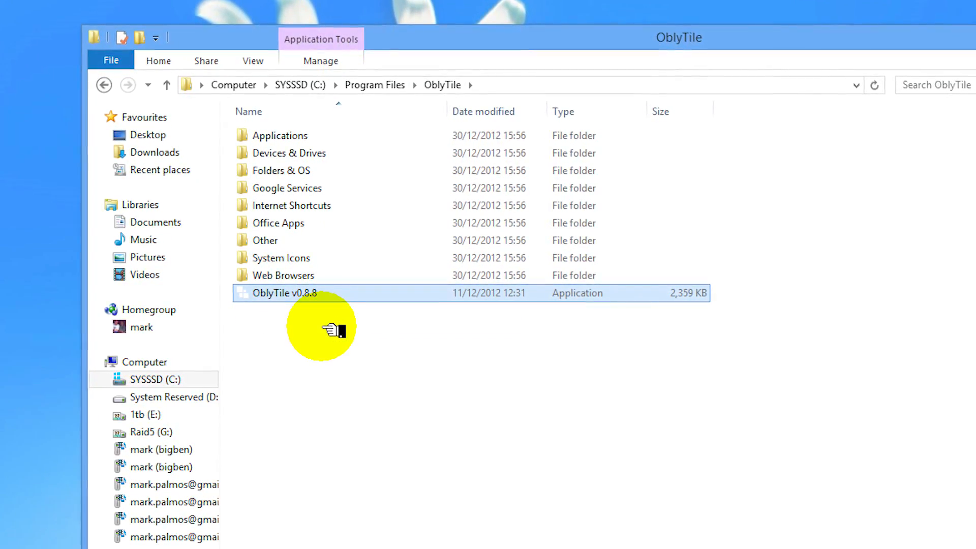
{"action": "key", "text": "super"}
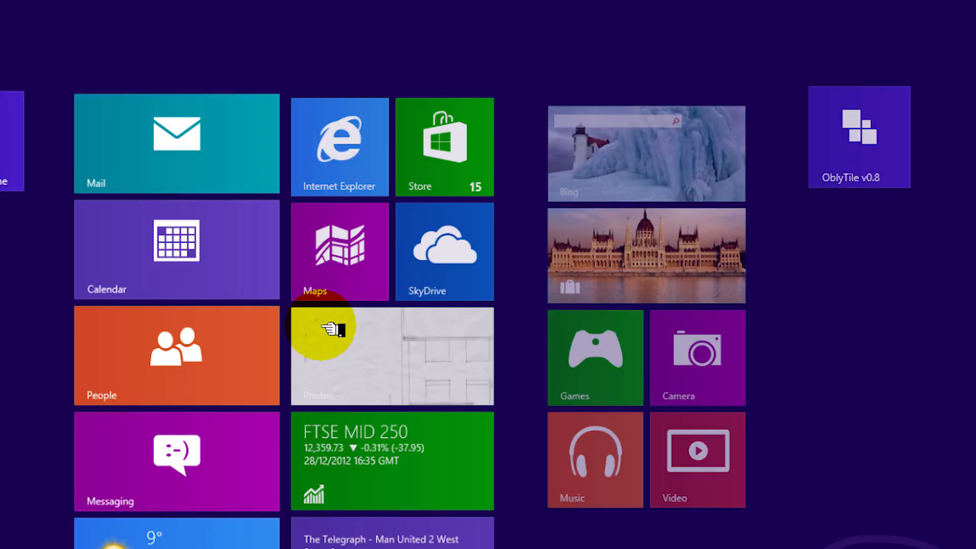
{"action": "left_click_drag", "start_coordinate": [859, 145], "coordinate": [293, 251]}
{"action": "left_click_drag", "start_coordinate": [186, 217], "coordinate": [257, 294]}
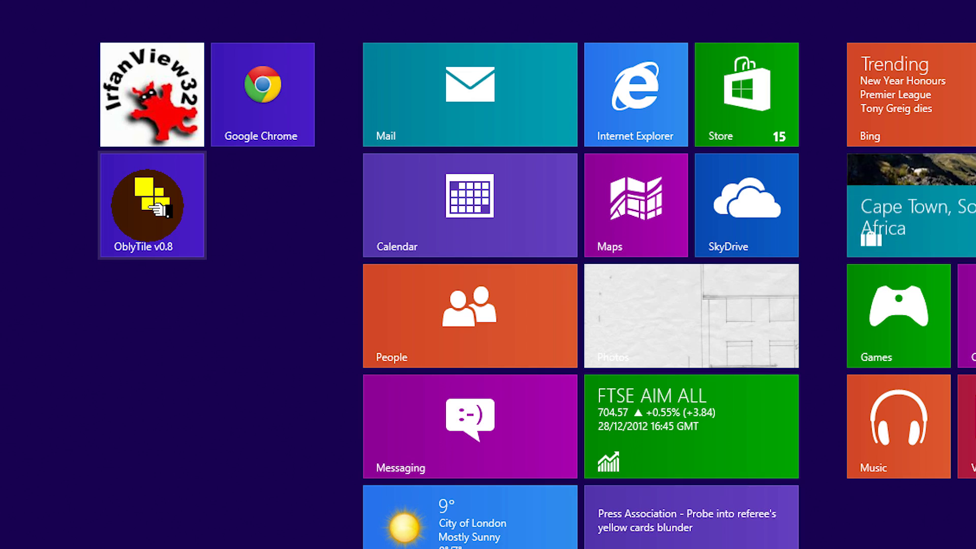
Launch OblyTile and create a tile from the Manager's Power - Shut Down preset with the tile name hidden.
{"action": "left_click", "coordinate": [149, 205]}
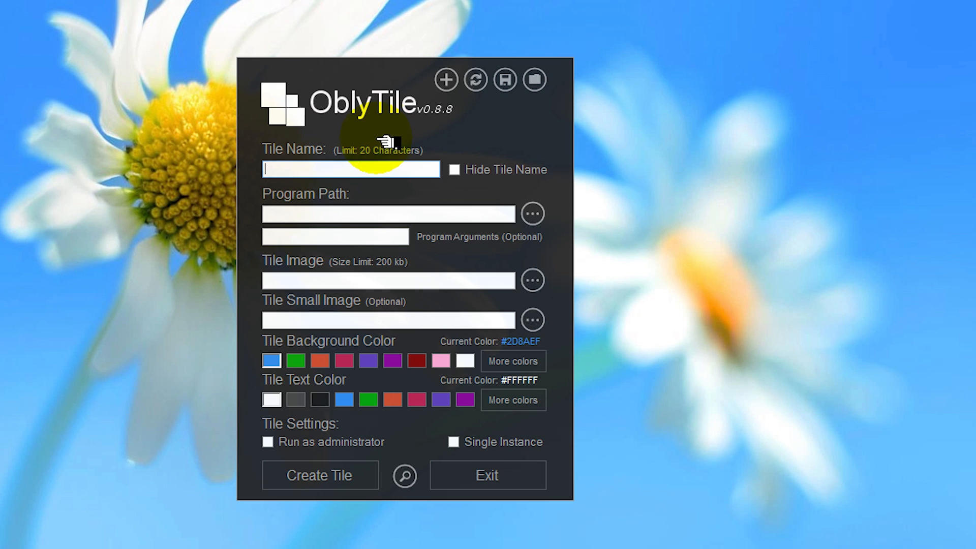
{"action": "left_click", "coordinate": [534, 80]}
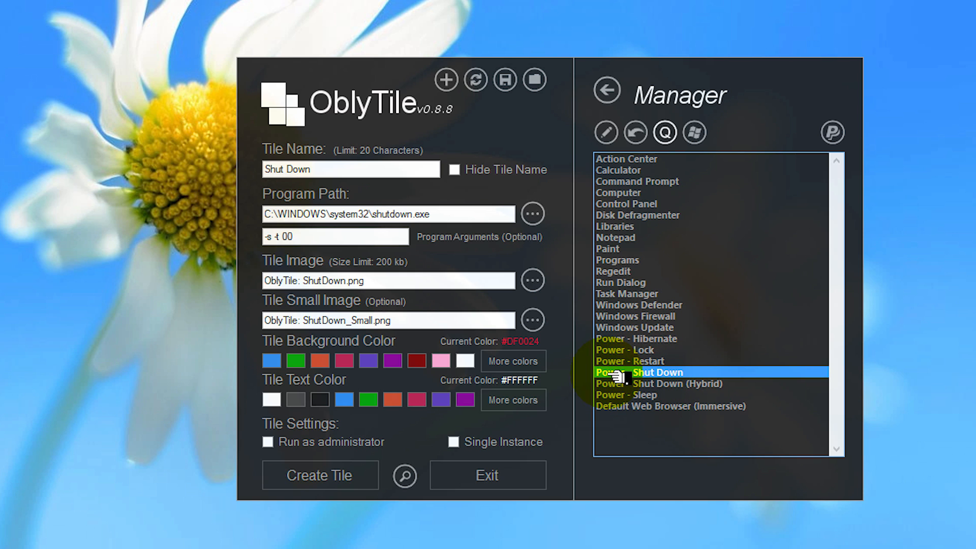
{"action": "left_click", "coordinate": [657, 382]}
{"action": "left_click", "coordinate": [647, 374]}
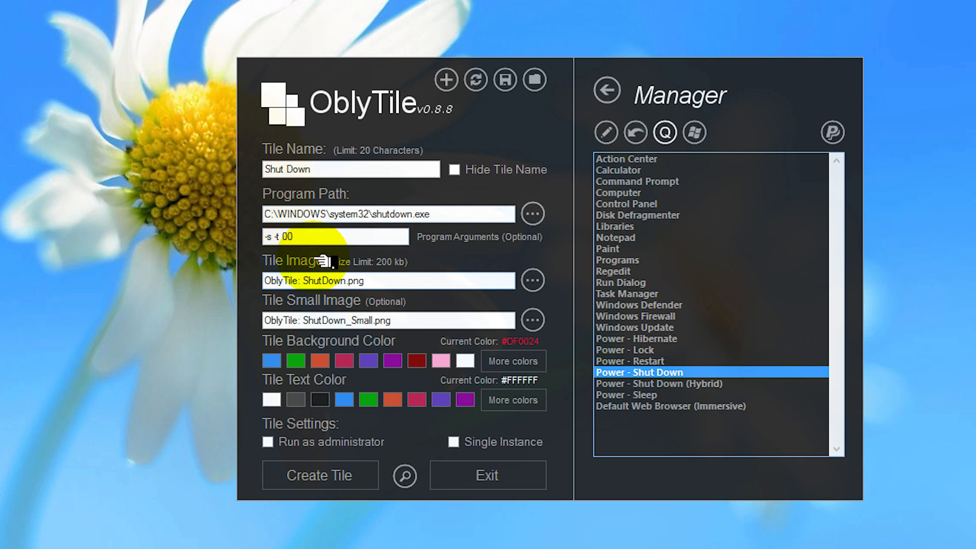
{"action": "left_click", "coordinate": [454, 170]}
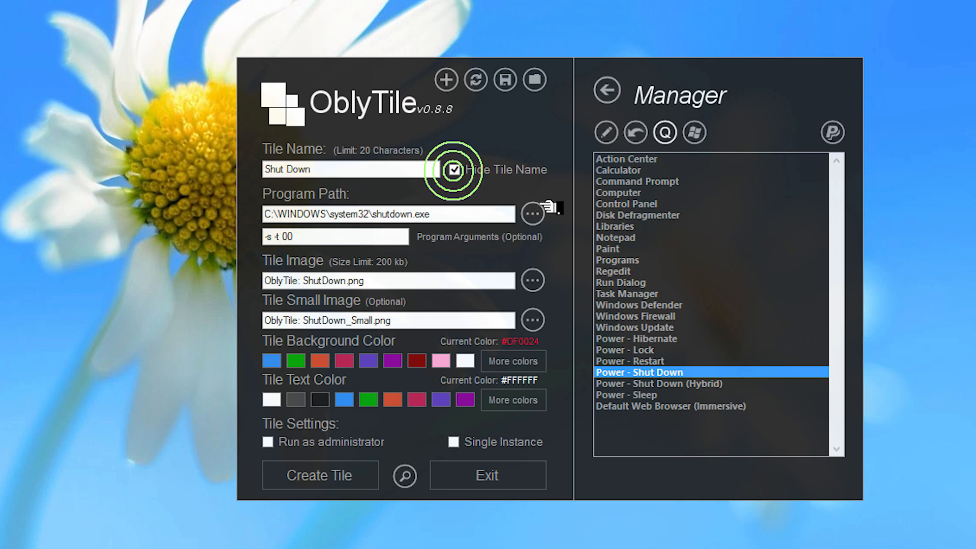
{"action": "left_click", "coordinate": [373, 478]}
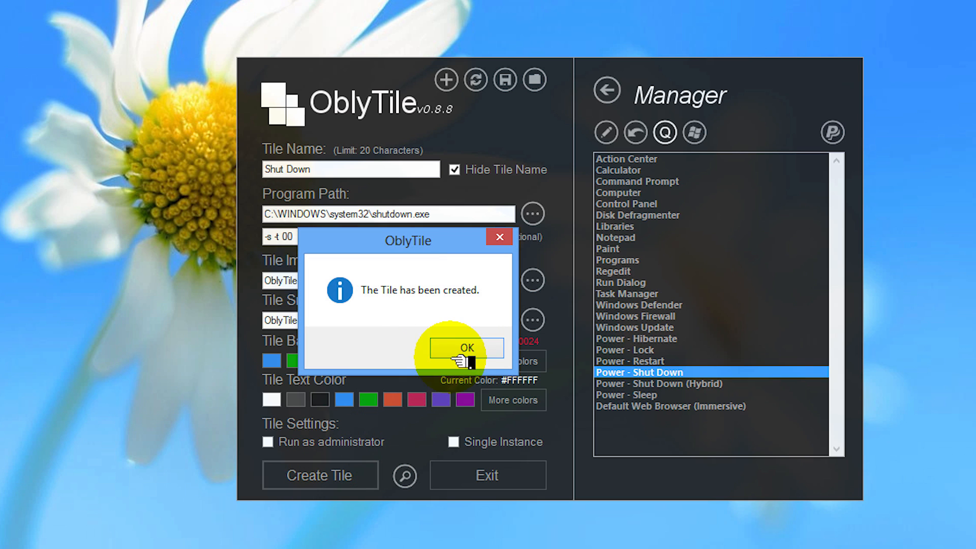
{"action": "left_click", "coordinate": [467, 349]}
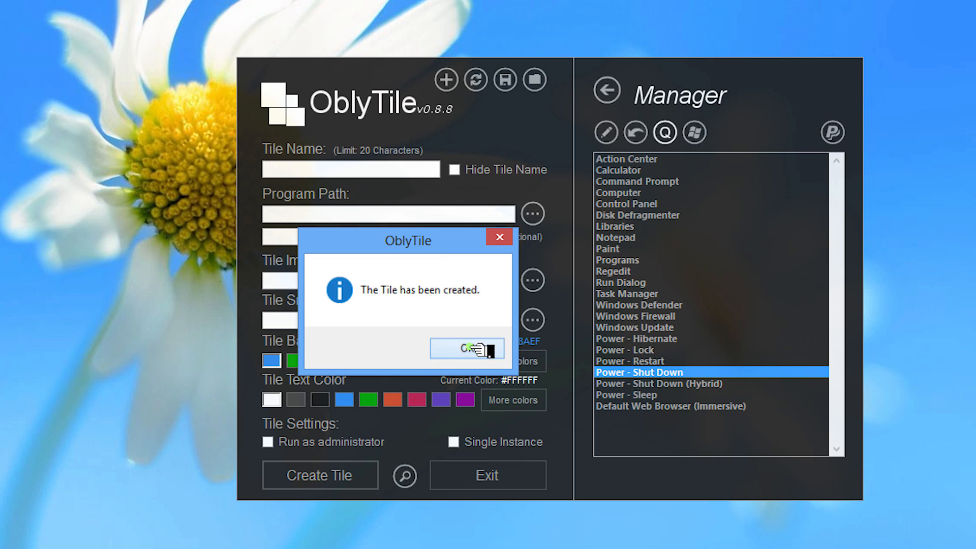
Move the red shut down tile on the Start screen into its own group between the Google Chrome and Mail groups.
{"action": "key", "text": "super"}
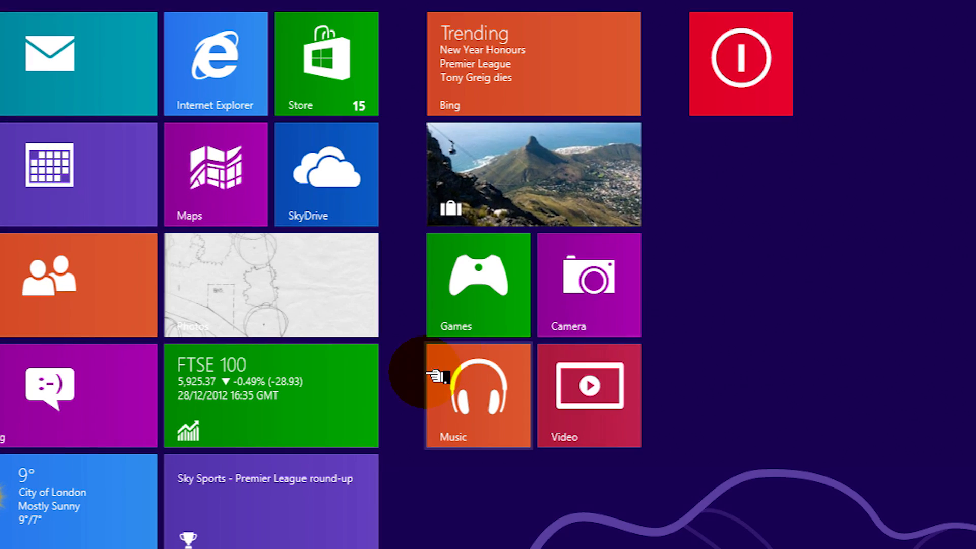
{"action": "left_click_drag", "start_coordinate": [747, 85], "coordinate": [261, 227]}
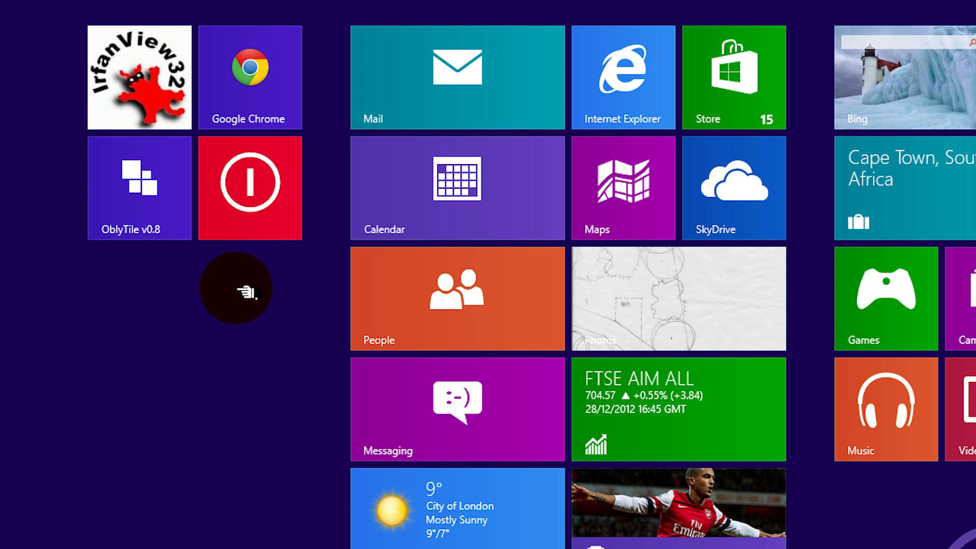
{"action": "left_click_drag", "start_coordinate": [245, 232], "coordinate": [332, 143]}
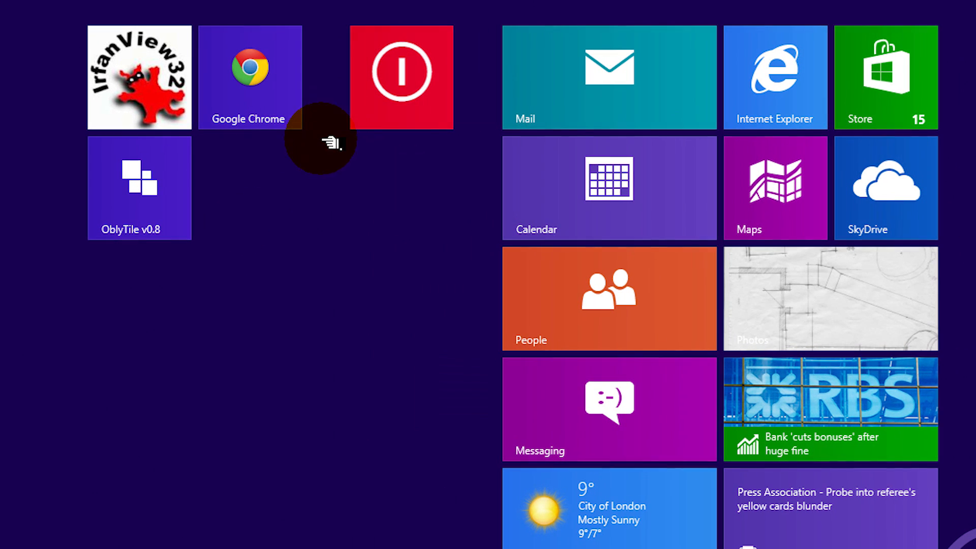
Return to OblyTile and create a tile from the Power - Restart preset.
{"action": "left_click", "coordinate": [404, 109]}
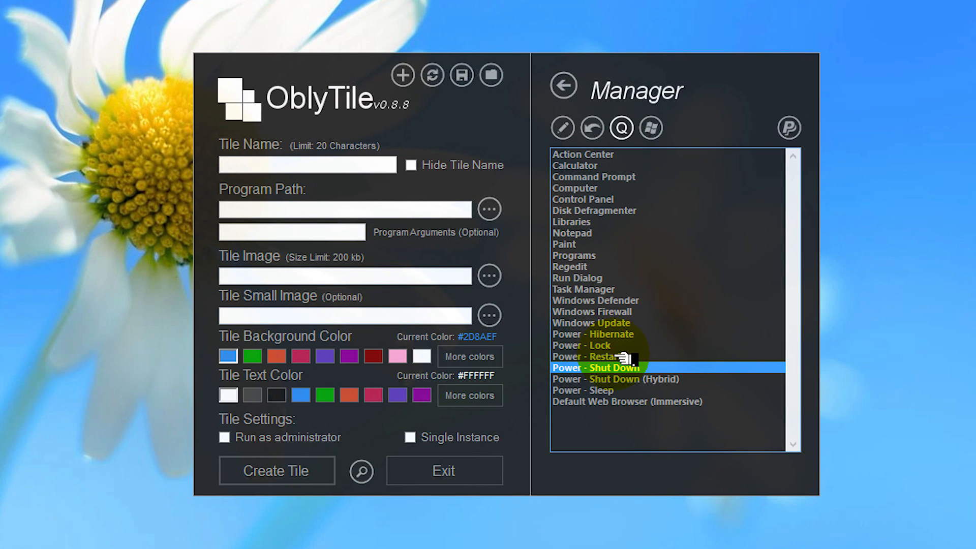
{"action": "left_click", "coordinate": [622, 357]}
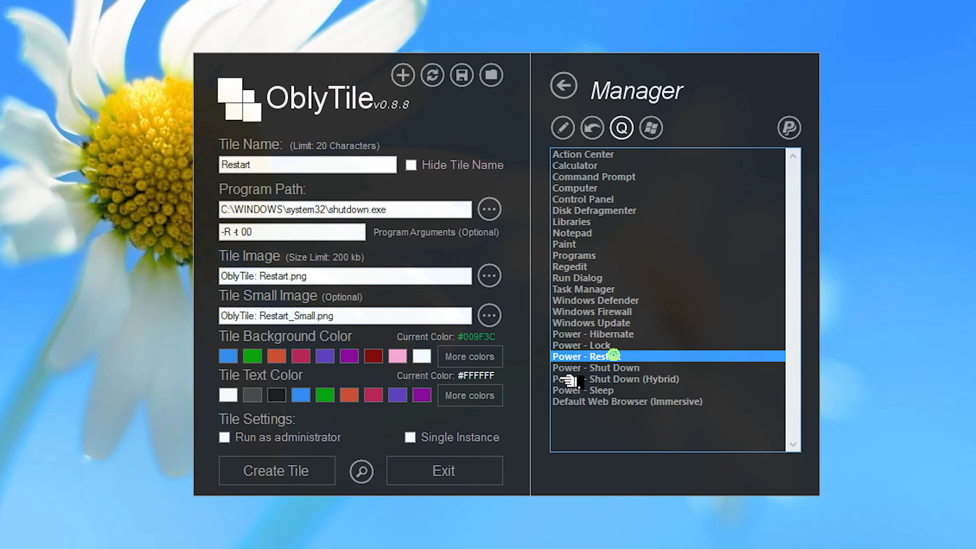
{"action": "left_click", "coordinate": [307, 466]}
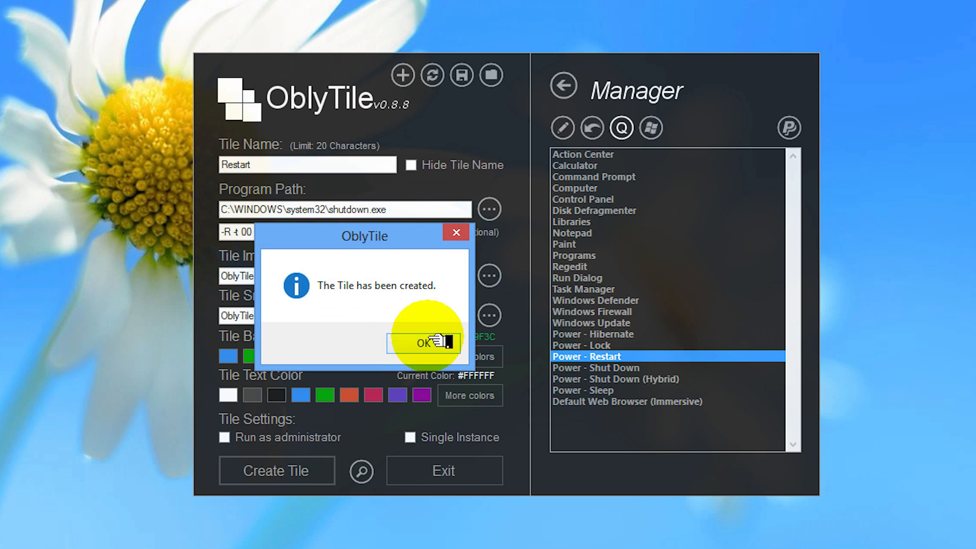
{"action": "left_click", "coordinate": [426, 339]}
Create two more tiles from the Power - Sleep and Power - Hibernate presets.
{"action": "left_click", "coordinate": [587, 390]}
{"action": "left_click", "coordinate": [274, 470]}
{"action": "left_click", "coordinate": [425, 339]}
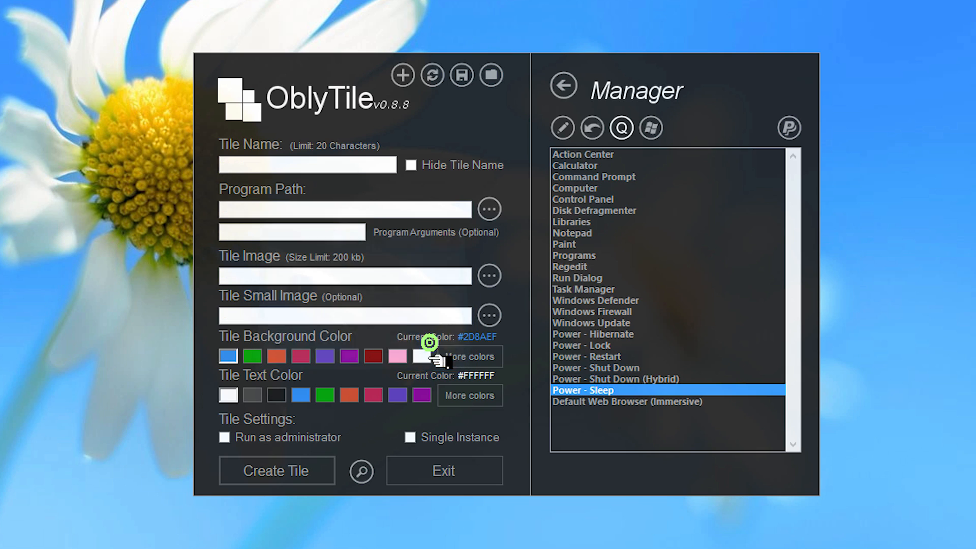
{"action": "left_click", "coordinate": [616, 335]}
{"action": "left_click", "coordinate": [269, 470]}
{"action": "left_click", "coordinate": [422, 339]}
On the Start screen, place the Restart tile beside the shut down tile, with Sleep and Hibernate in the row beneath.
{"action": "key", "text": "super"}
{"action": "left_click_drag", "start_coordinate": [781, 145], "coordinate": [291, 148]}
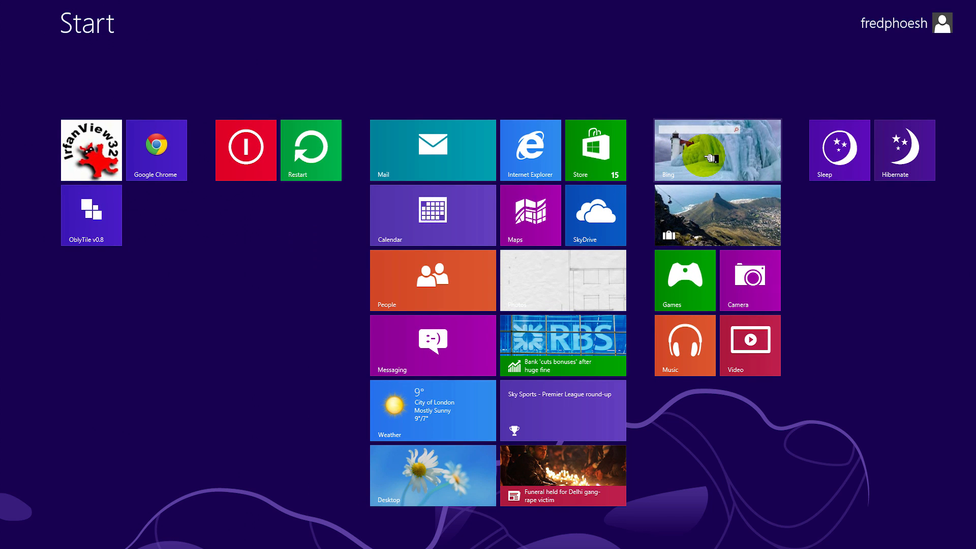
{"action": "left_click_drag", "start_coordinate": [828, 148], "coordinate": [235, 213]}
{"action": "left_click_drag", "start_coordinate": [828, 148], "coordinate": [289, 249]}
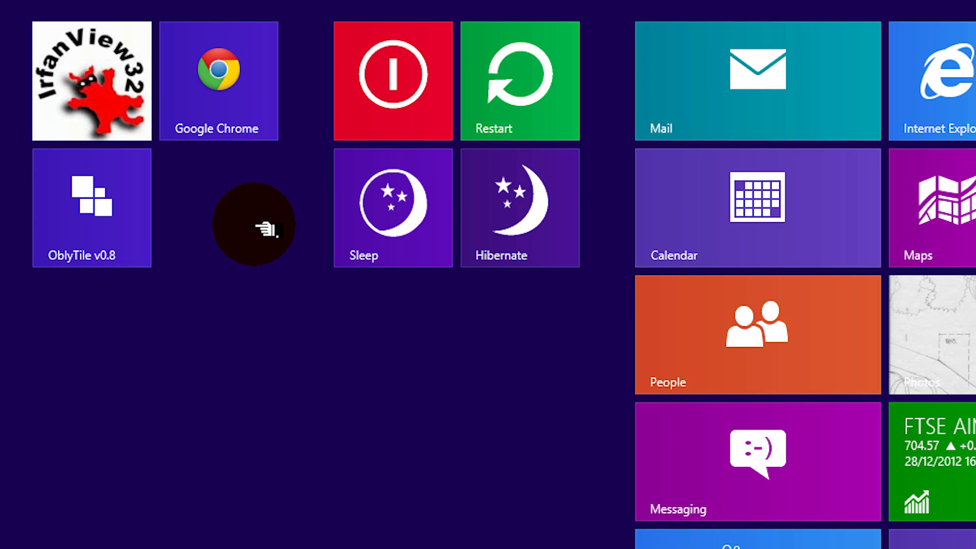
Open OblyTile from the Start screen and enter chrome as the new tile's name.
{"action": "left_click", "coordinate": [152, 237]}
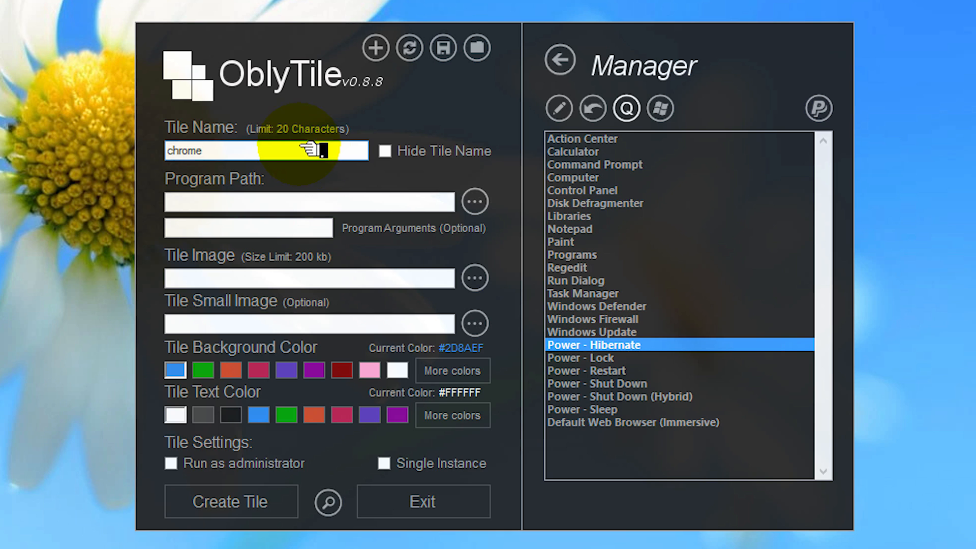
{"action": "left_click", "coordinate": [482, 206]}
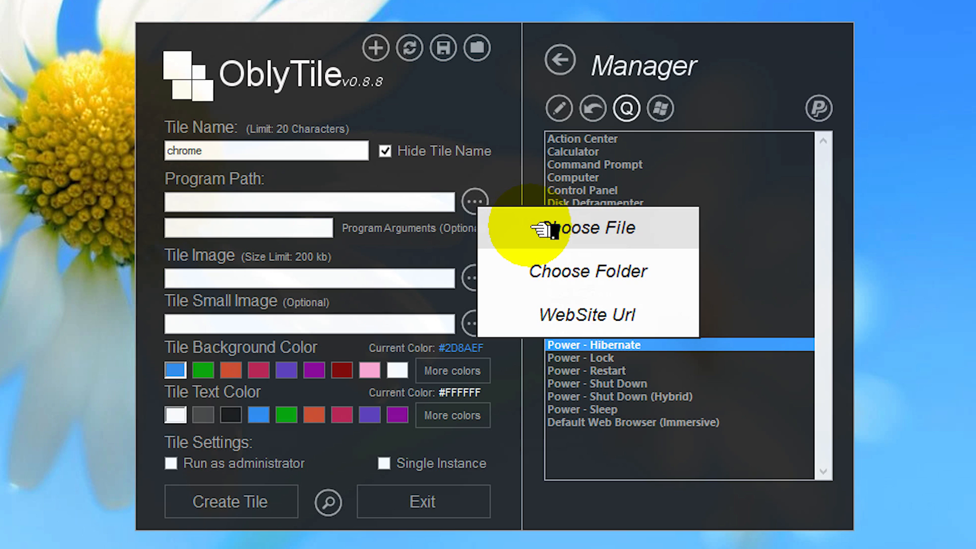
{"action": "left_click", "coordinate": [520, 106]}
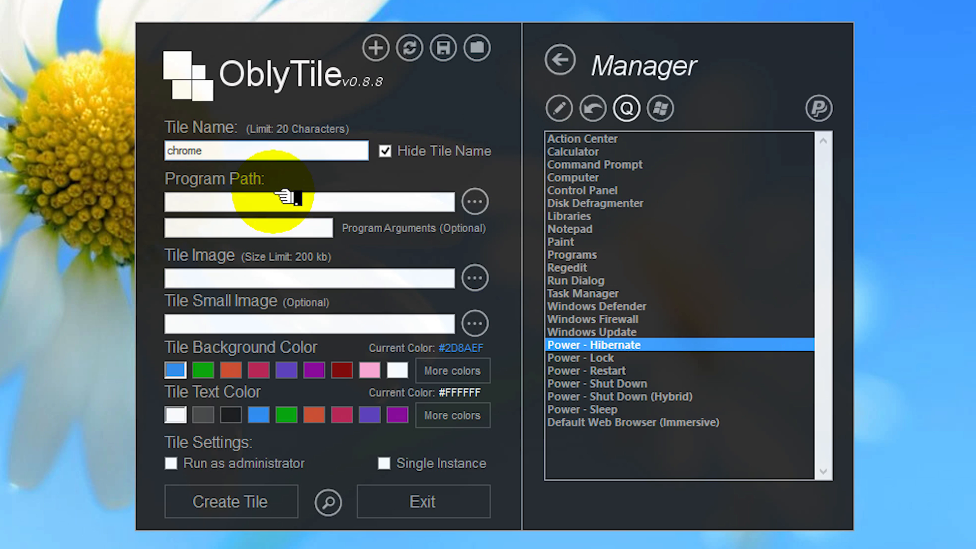
{"action": "left_click", "coordinate": [476, 202]}
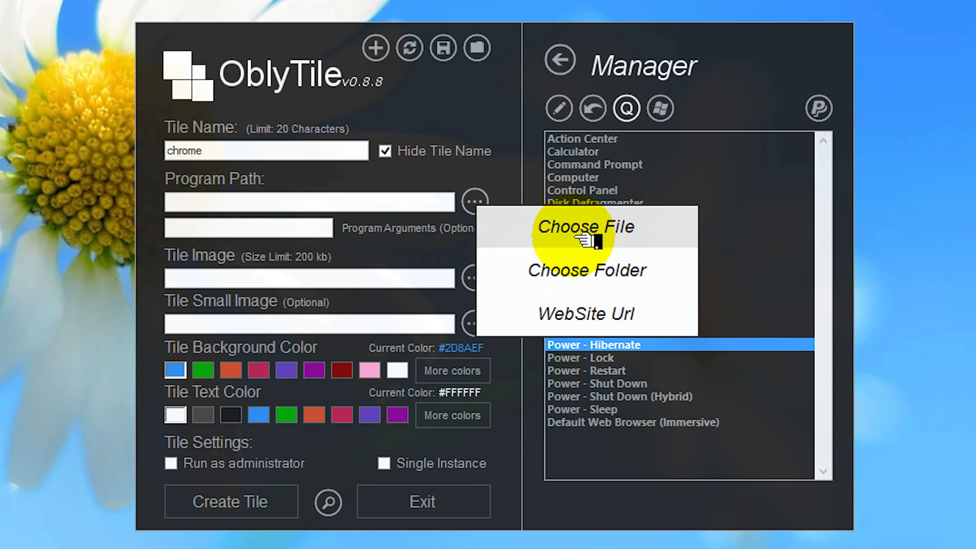
{"action": "left_click", "coordinate": [506, 125]}
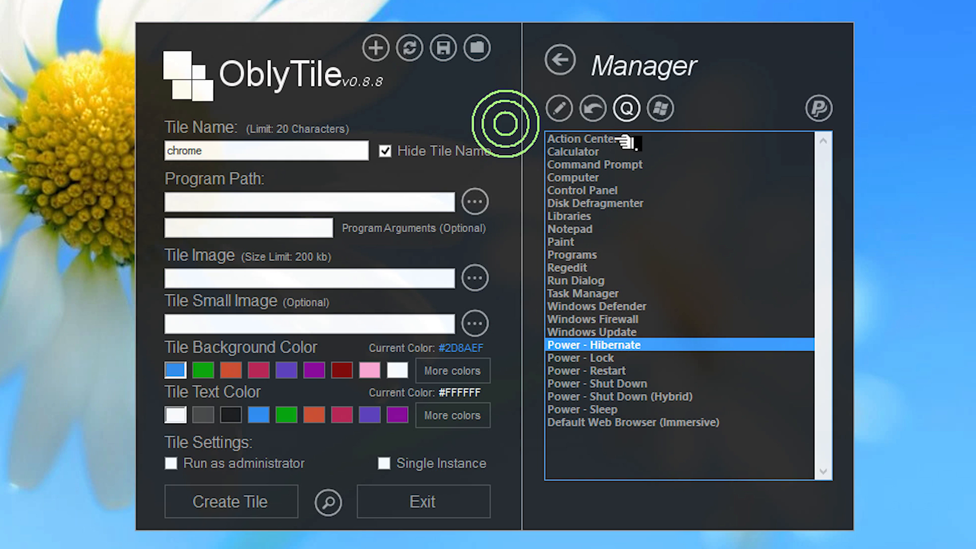
Load the Google Chrome shortcut from the list of existing program shortcuts into the tile form, leaving its tile name shown.
{"action": "left_click", "coordinate": [594, 108]}
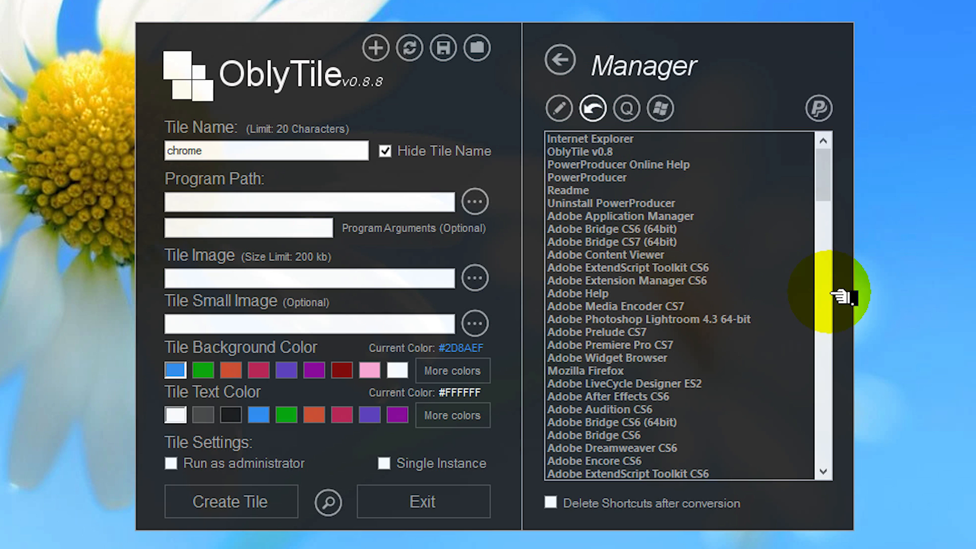
{"action": "left_click_drag", "start_coordinate": [822, 184], "coordinate": [832, 284]}
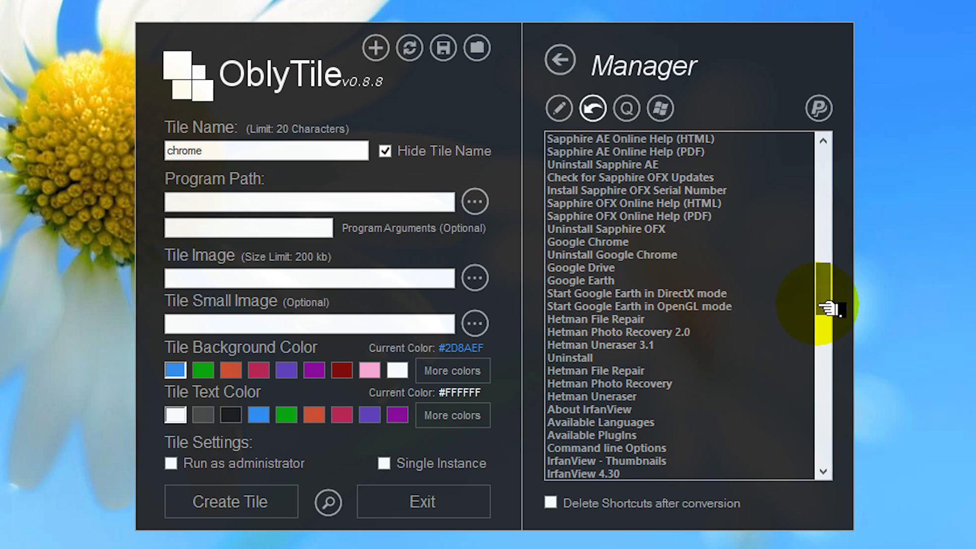
{"action": "left_click", "coordinate": [622, 248]}
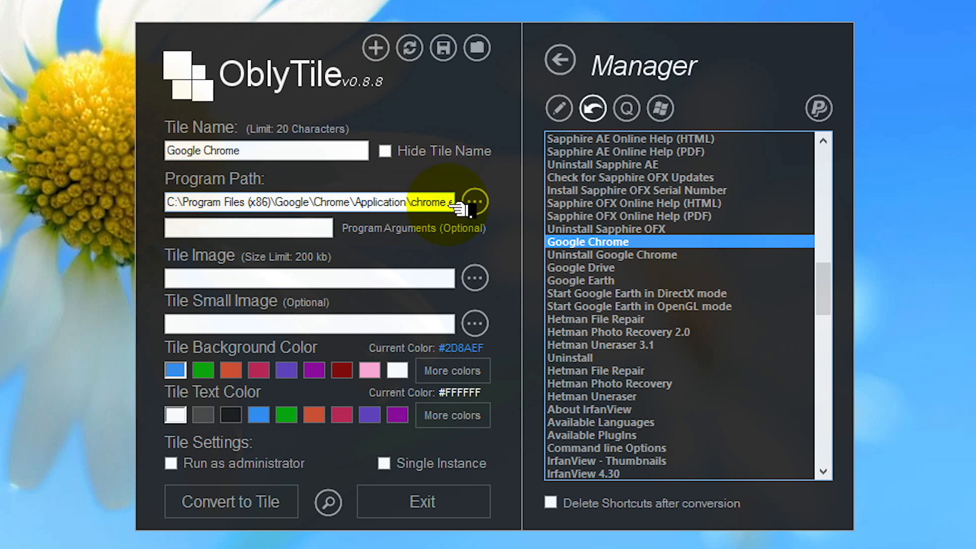
{"action": "left_click", "coordinate": [389, 152]}
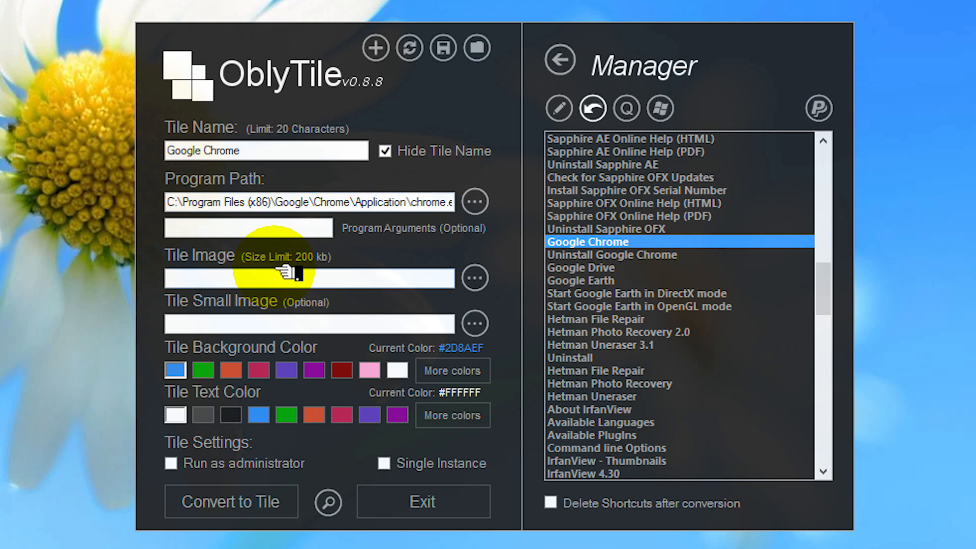
{"action": "left_click", "coordinate": [386, 151]}
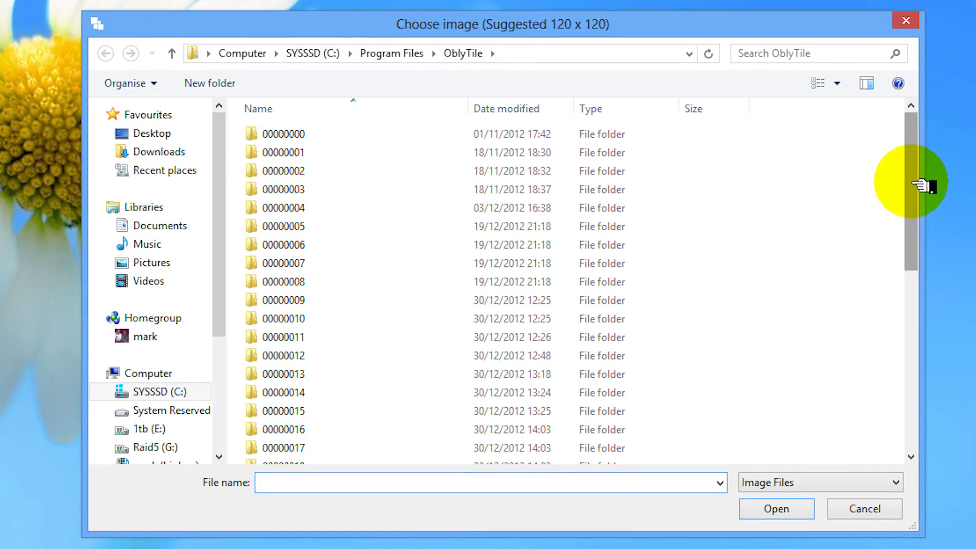
Choose the Google Canary picture from OblyTile's Web Browsers folder as the tile image.
{"action": "left_click_drag", "start_coordinate": [917, 186], "coordinate": [926, 359]}
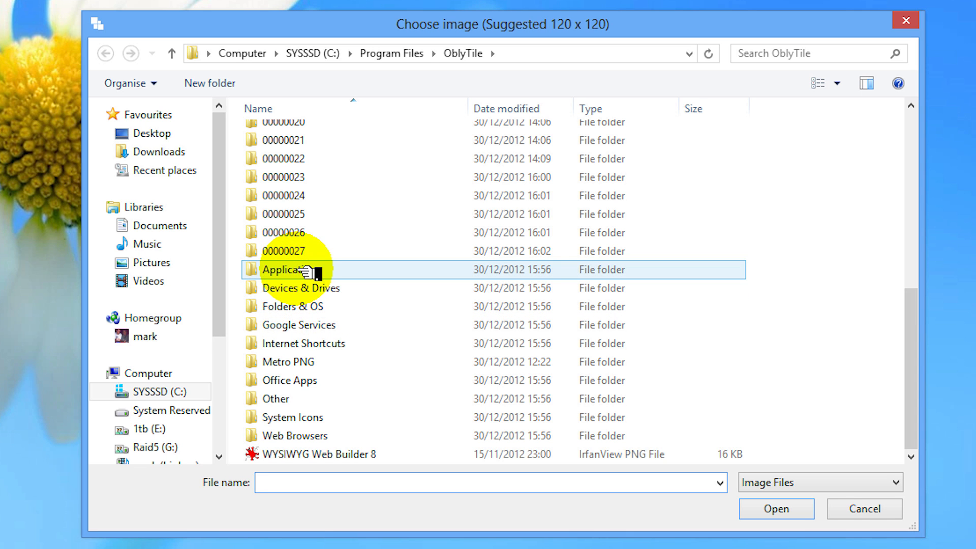
{"action": "mouse_move", "coordinate": [301, 274]}
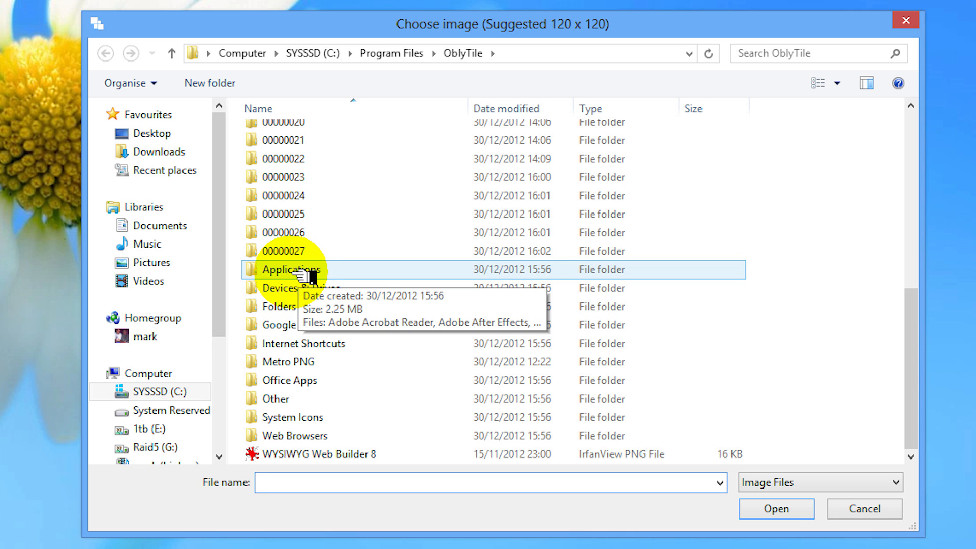
{"action": "double_click", "coordinate": [300, 436]}
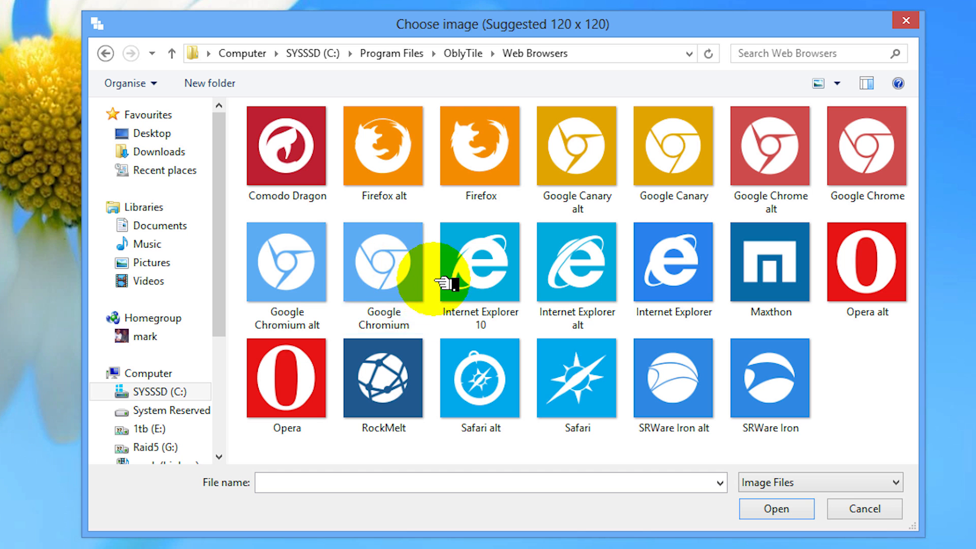
{"action": "left_click", "coordinate": [671, 148]}
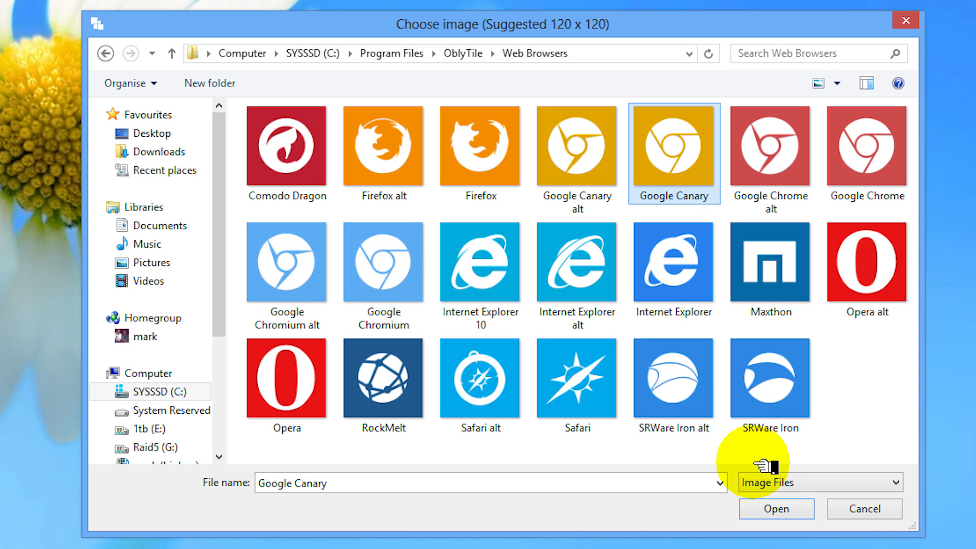
{"action": "left_click", "coordinate": [777, 511]}
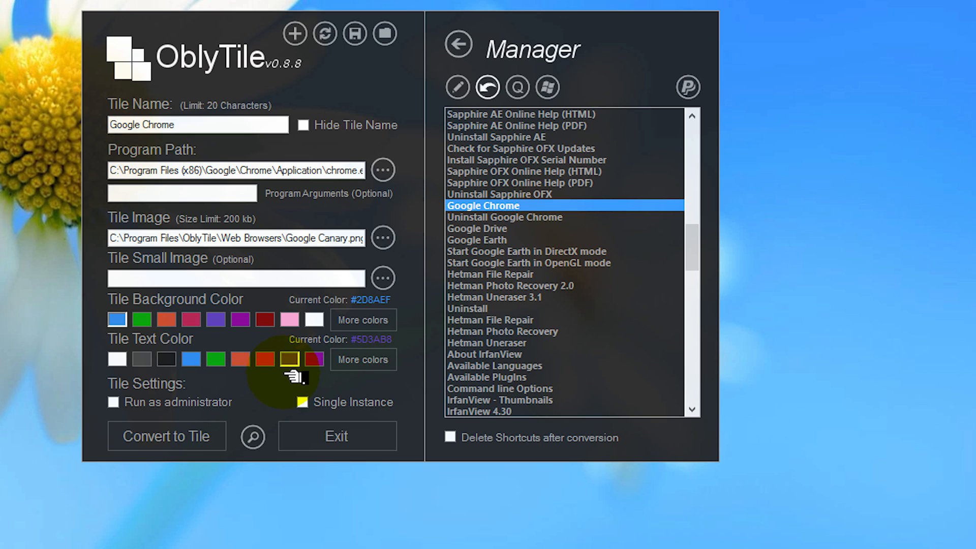
Convert the Google Chrome shortcut to a tile with the purple text colour #5D3AB8.
{"action": "left_click", "coordinate": [175, 441]}
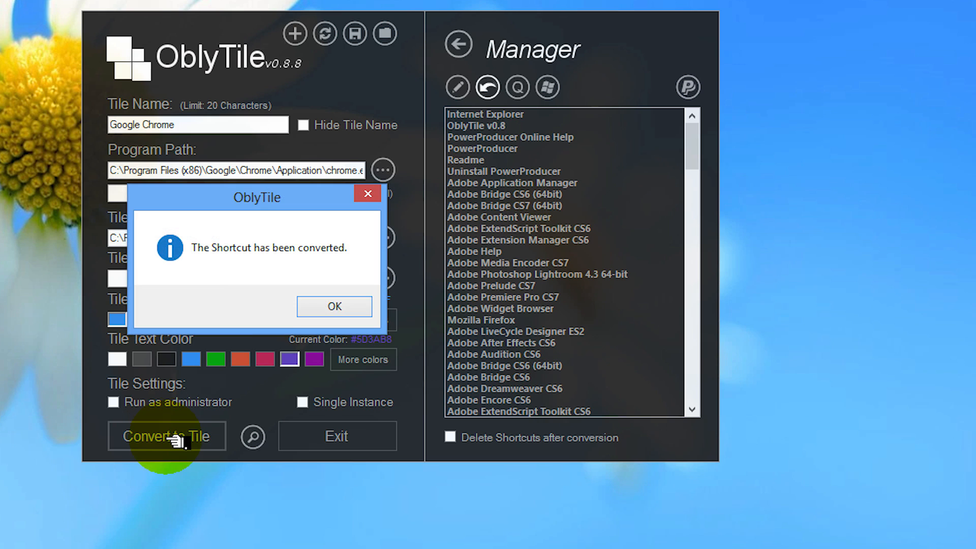
{"action": "left_click", "coordinate": [320, 306]}
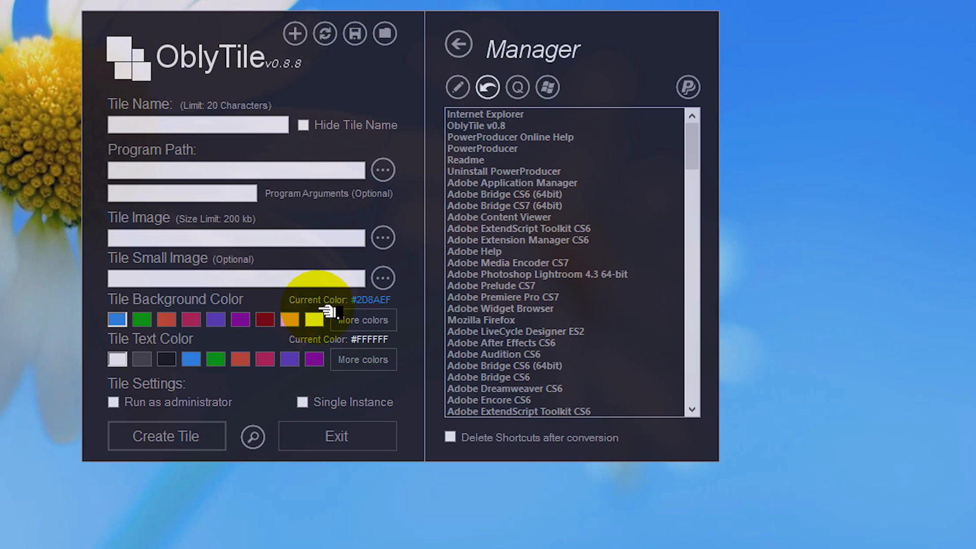
On the Start screen, place the yellow Google Chrome tile beside OblyTile v0.8 and unpin the original Google Chrome tile.
{"action": "key", "text": "super"}
{"action": "left_click_drag", "start_coordinate": [804, 165], "coordinate": [218, 236]}
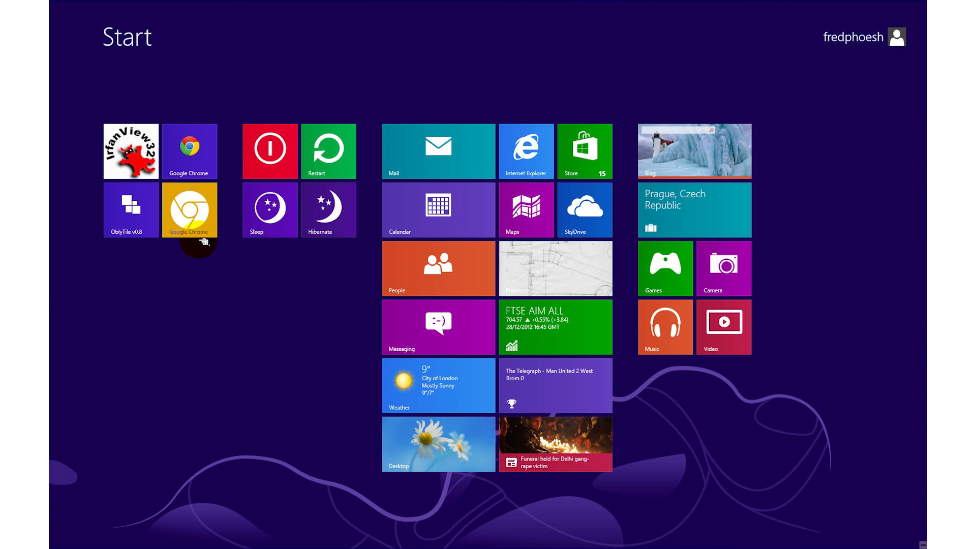
{"action": "right_click", "coordinate": [193, 166]}
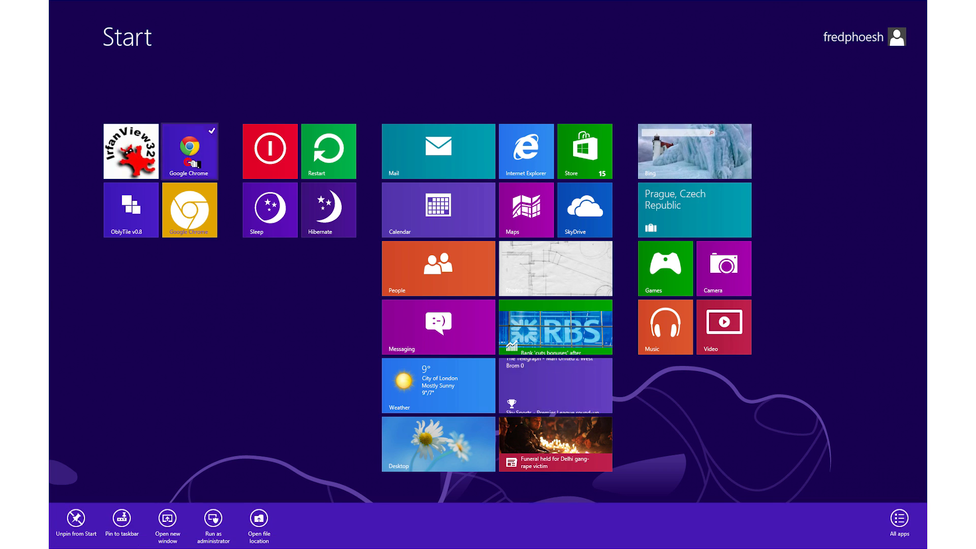
{"action": "left_click", "coordinate": [74, 515]}
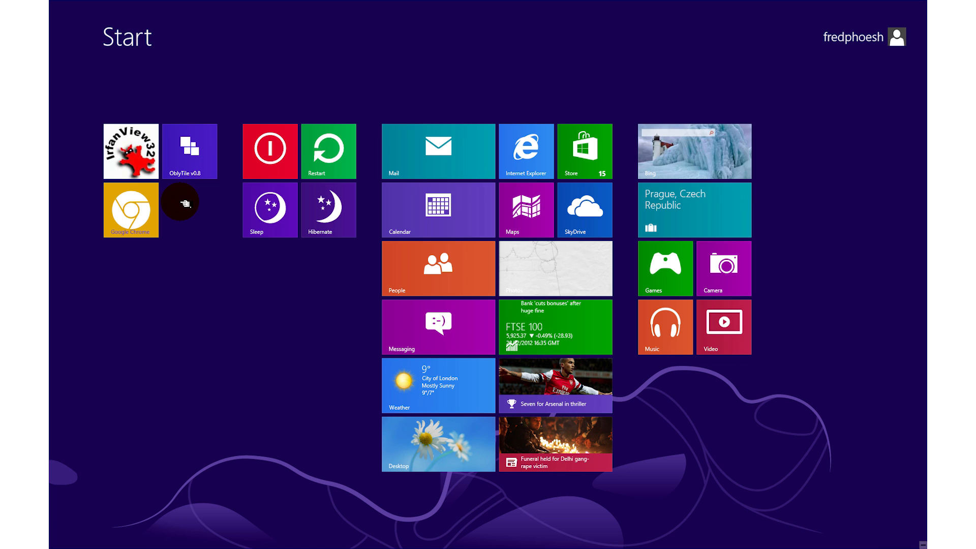
Test the yellow Google Chrome tile by launching the browser from it, and return to the Start screen.
{"action": "left_click", "coordinate": [152, 211]}
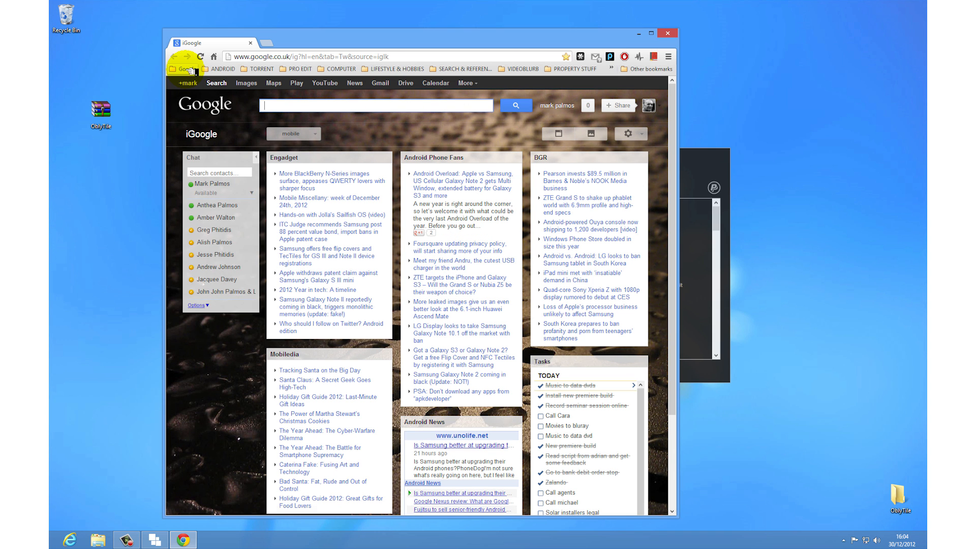
{"action": "left_click", "coordinate": [293, 57]}
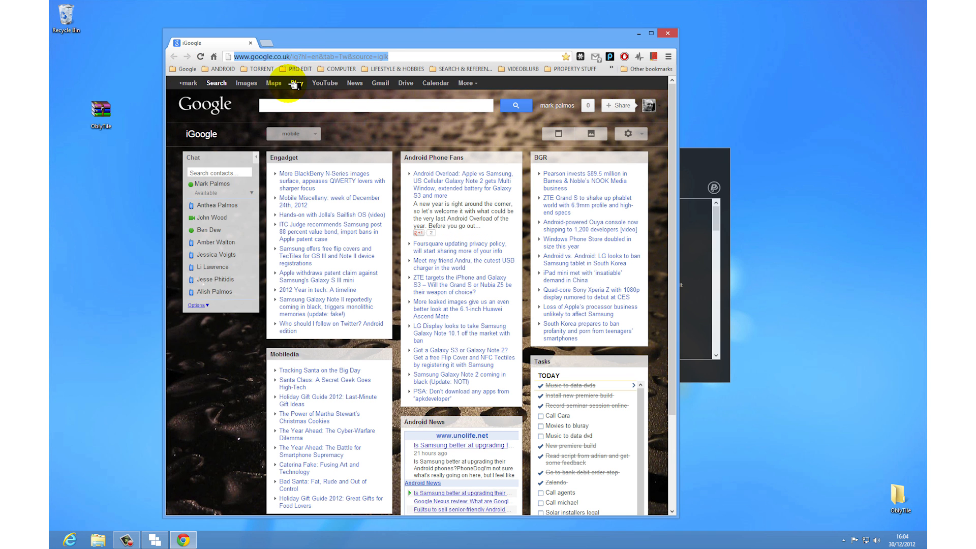
{"action": "key", "text": "super"}
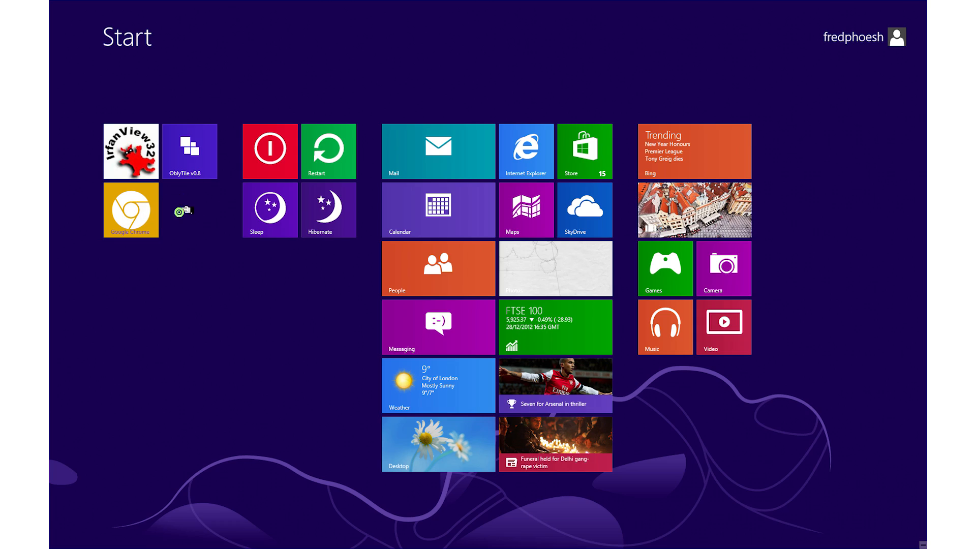
Open OblyTile, name a new tile iplayer and choose a website URL as its program path type.
{"action": "left_click", "coordinate": [185, 157]}
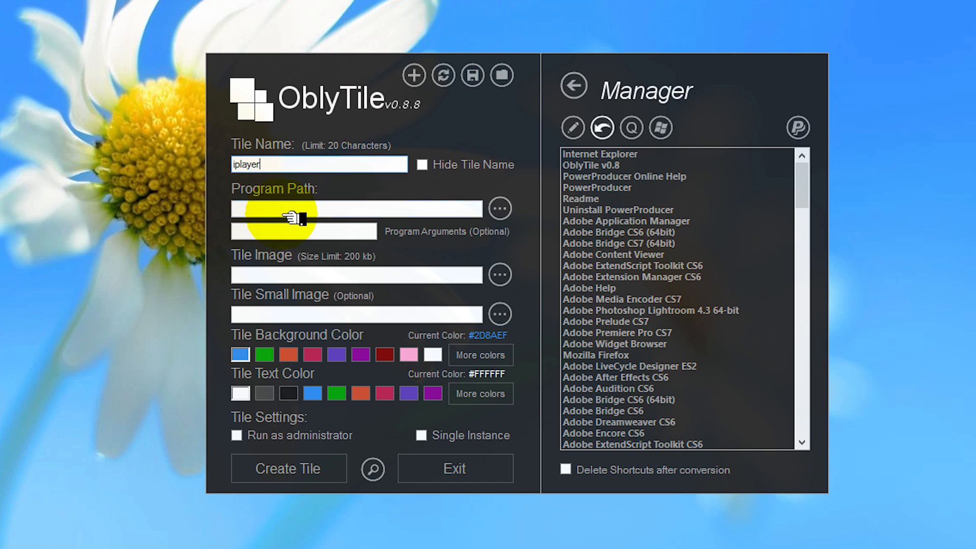
{"action": "left_click", "coordinate": [501, 208]}
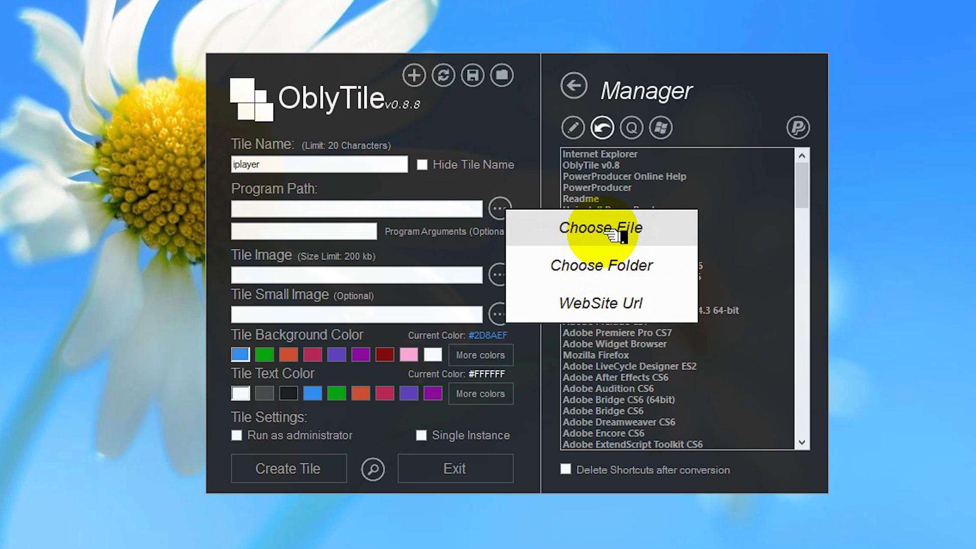
{"action": "left_click", "coordinate": [600, 304]}
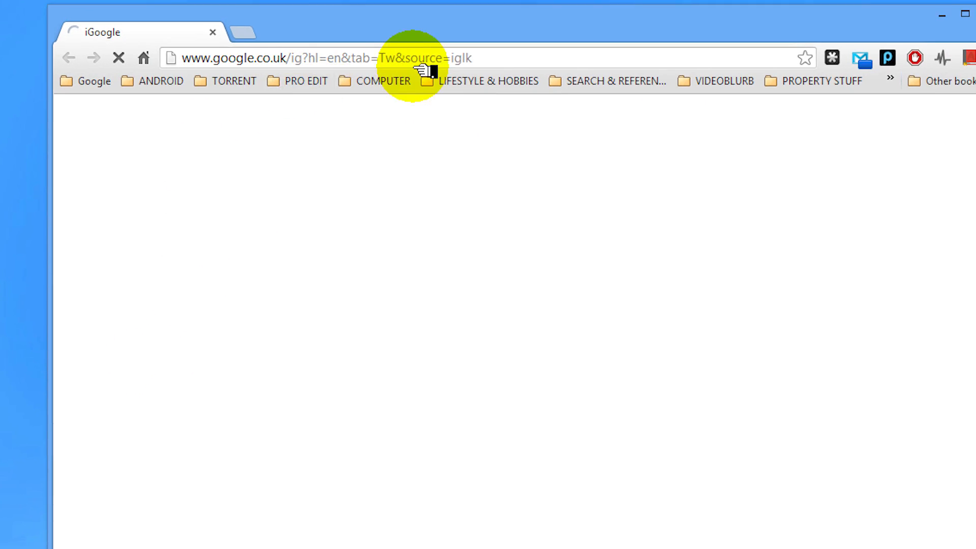
{"action": "left_click", "coordinate": [472, 80]}
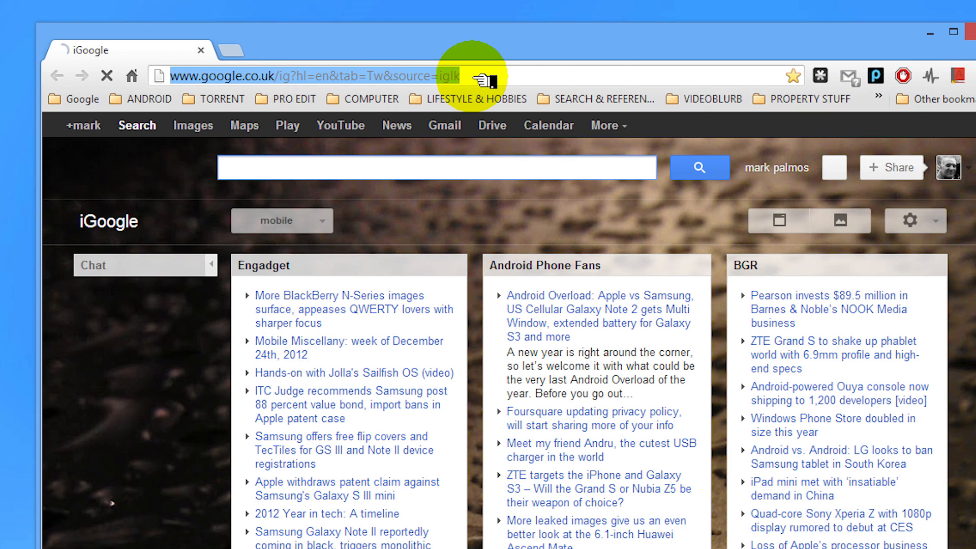
{"action": "type", "text": "iplayer.com"}
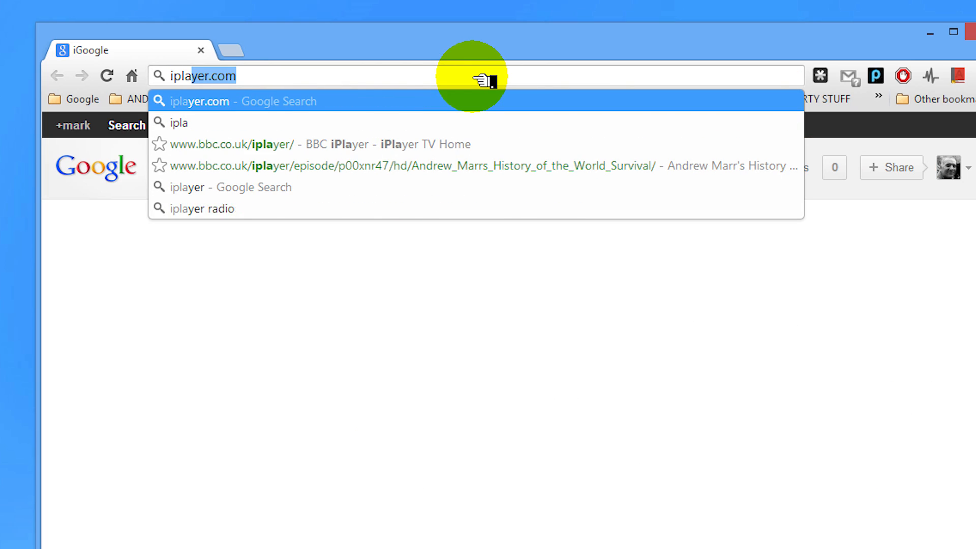
{"action": "left_click", "coordinate": [247, 145]}
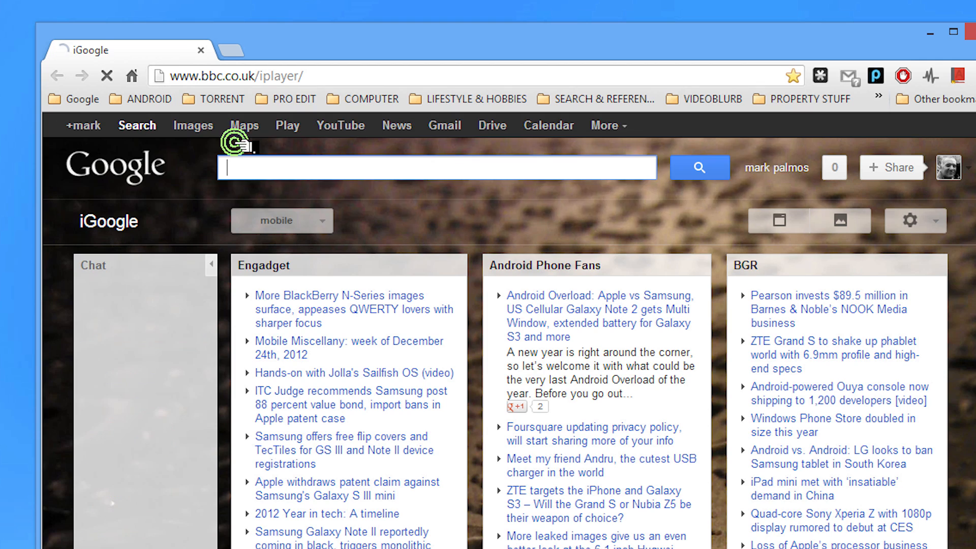
{"action": "right_click", "coordinate": [344, 75]}
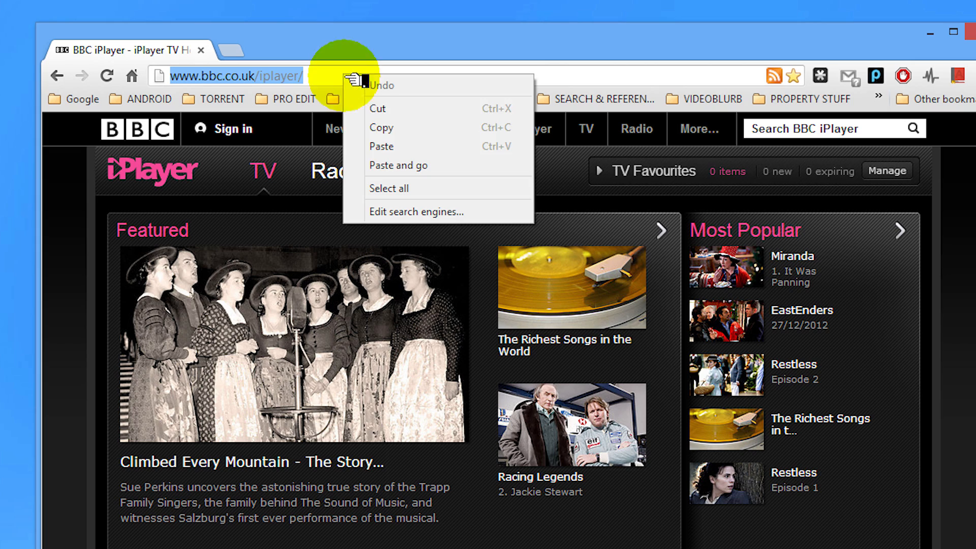
{"action": "left_click", "coordinate": [383, 128]}
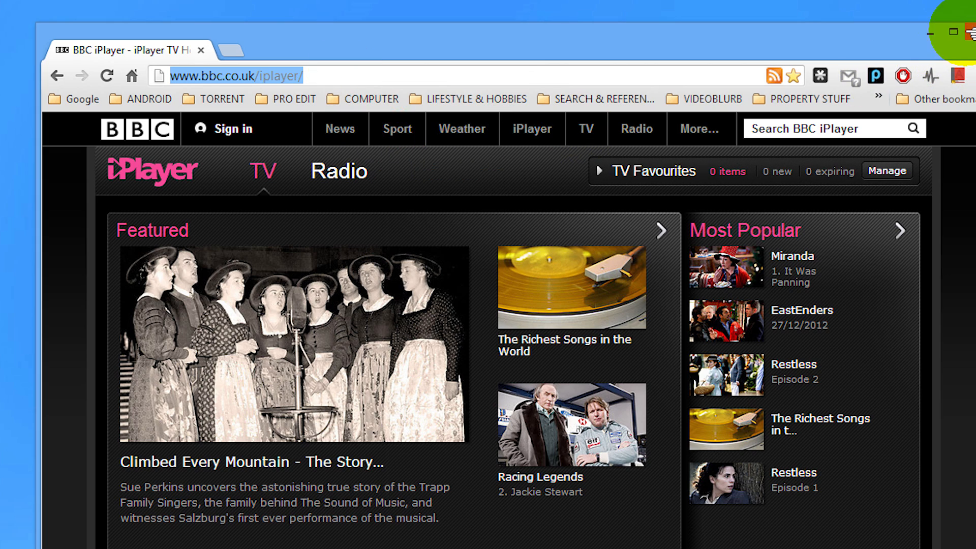
Minimise Chrome and paste the copied iPlayer address into the tile's program path in OblyTile.
{"action": "left_click", "coordinate": [932, 34]}
{"action": "right_click", "coordinate": [280, 203]}
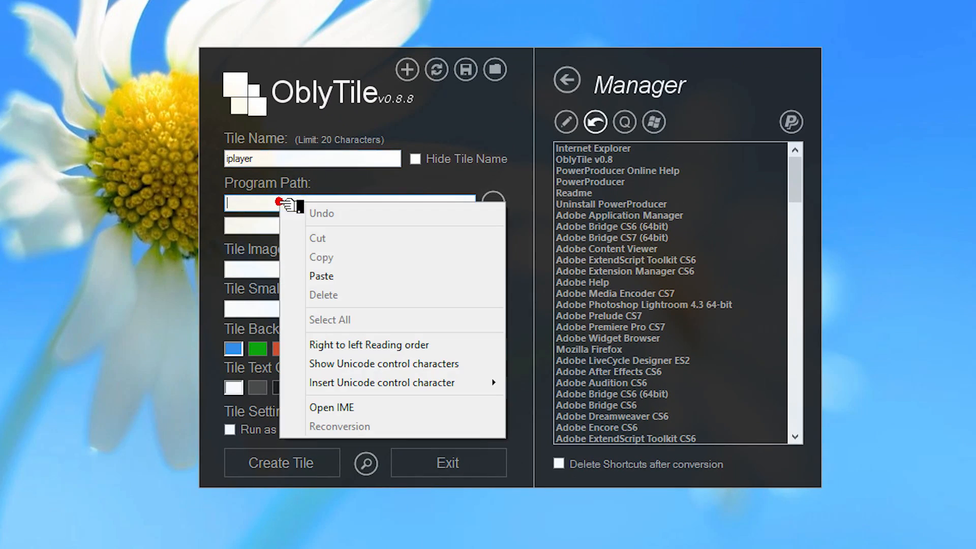
{"action": "left_click", "coordinate": [350, 277]}
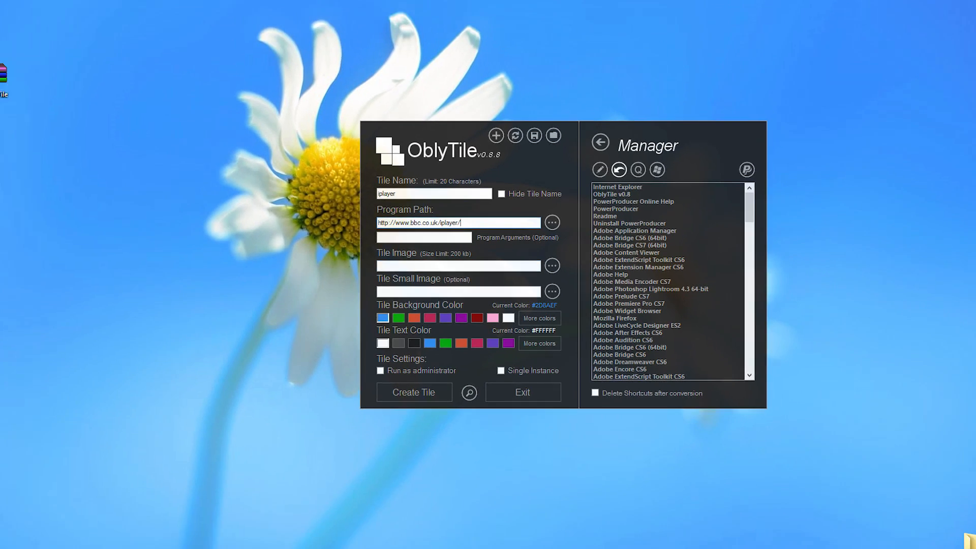
Switch to Chrome, open Google Images in a new tab and search for bbc iplayer png.
{"action": "left_click", "coordinate": [196, 539]}
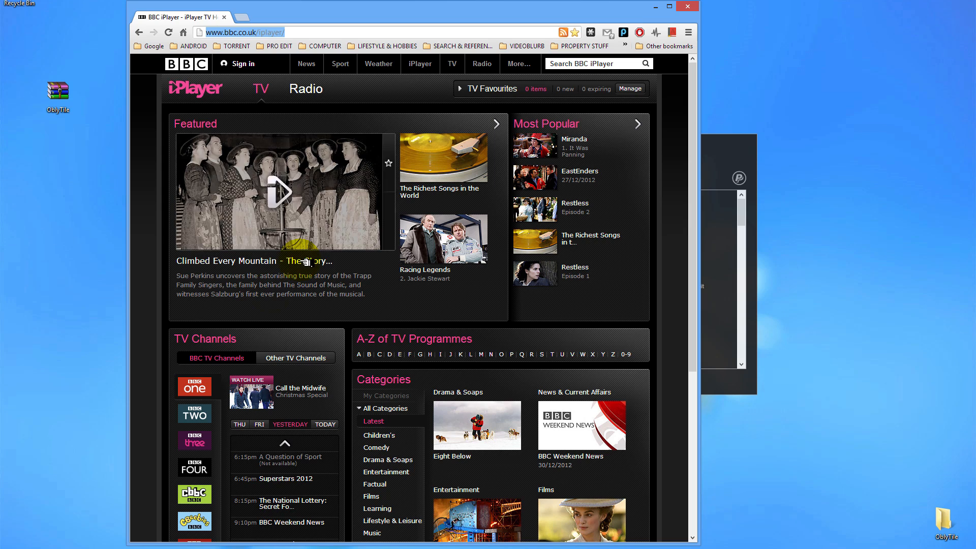
{"action": "left_click", "coordinate": [242, 17]}
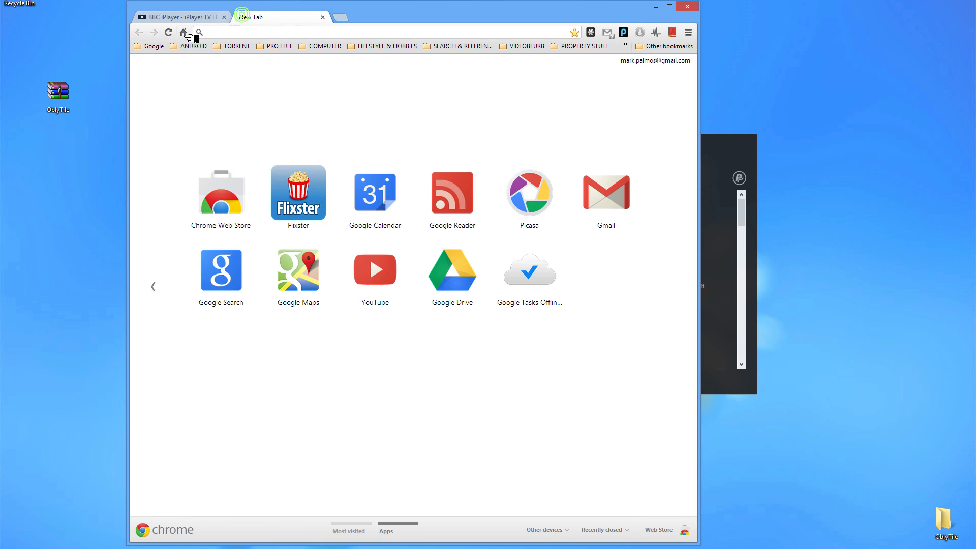
{"action": "left_click", "coordinate": [154, 47]}
{"action": "left_click", "coordinate": [160, 151]}
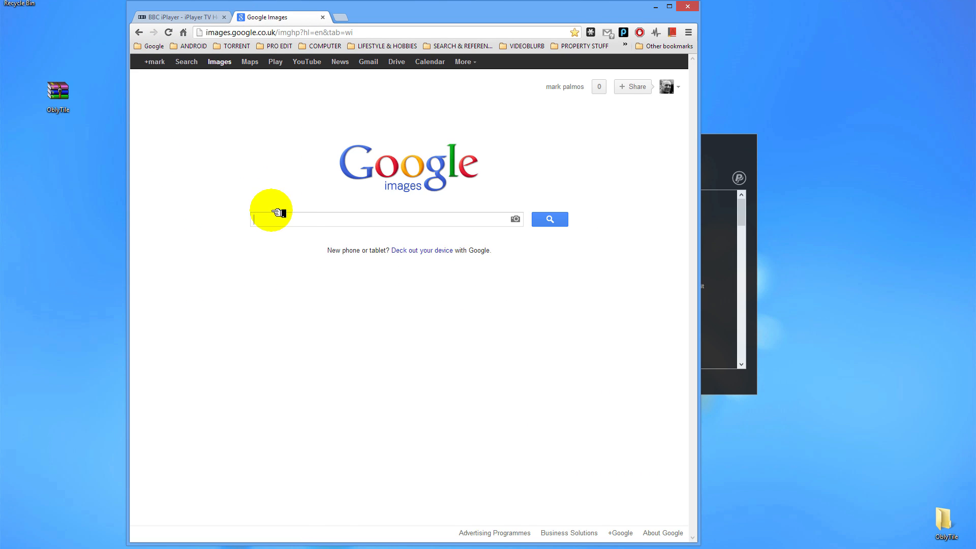
{"action": "type", "text": "bbc"}
{"action": "type", "text": " iplayer p"}
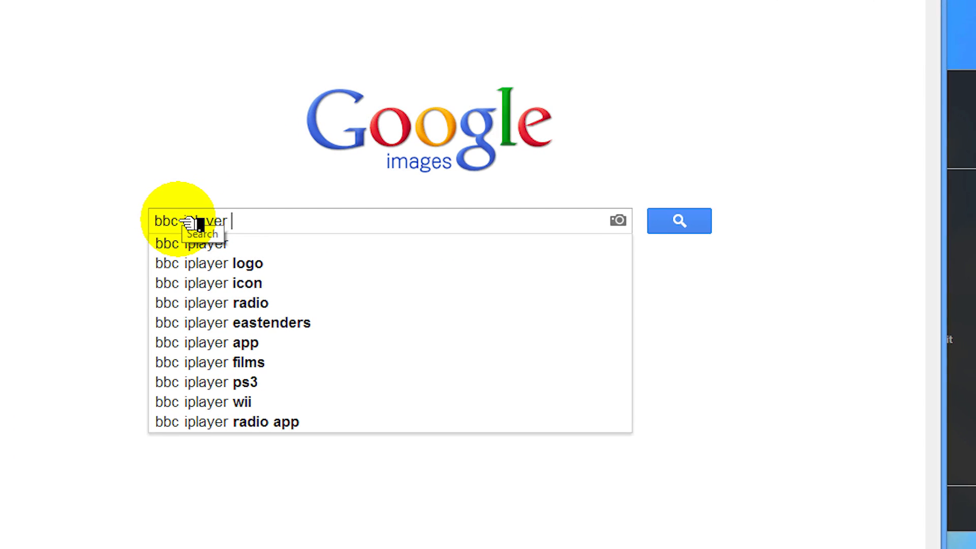
{"action": "type", "text": "ng"}
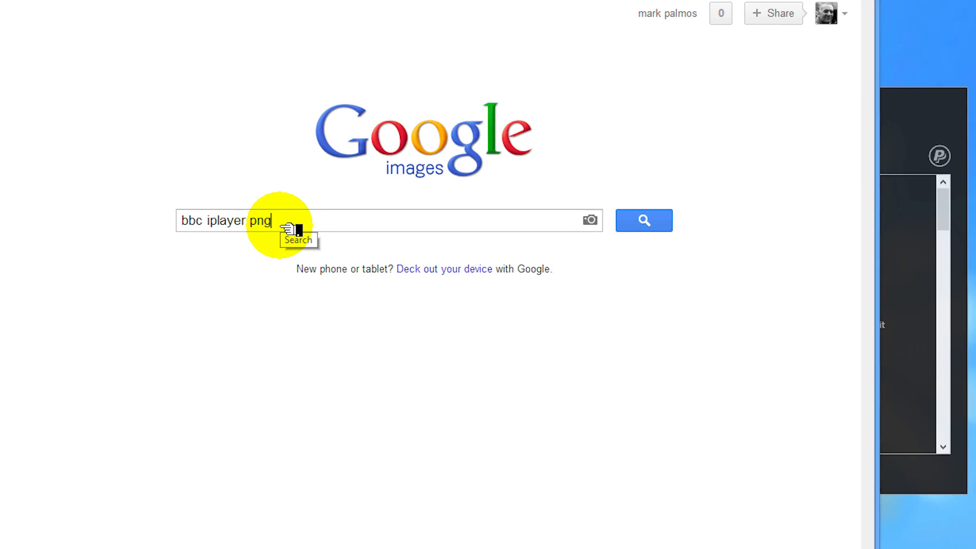
{"action": "left_click", "coordinate": [646, 222]}
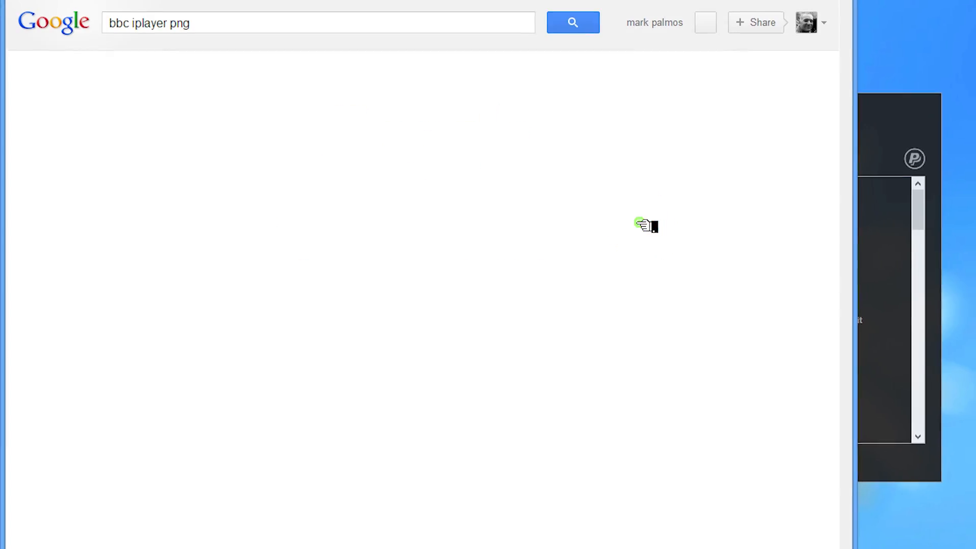
Open the square bbciplayer.png logo result, start saving it to the Metro PNG folder, then cancel the save and minimise Chrome.
{"action": "mouse_move", "coordinate": [312, 151]}
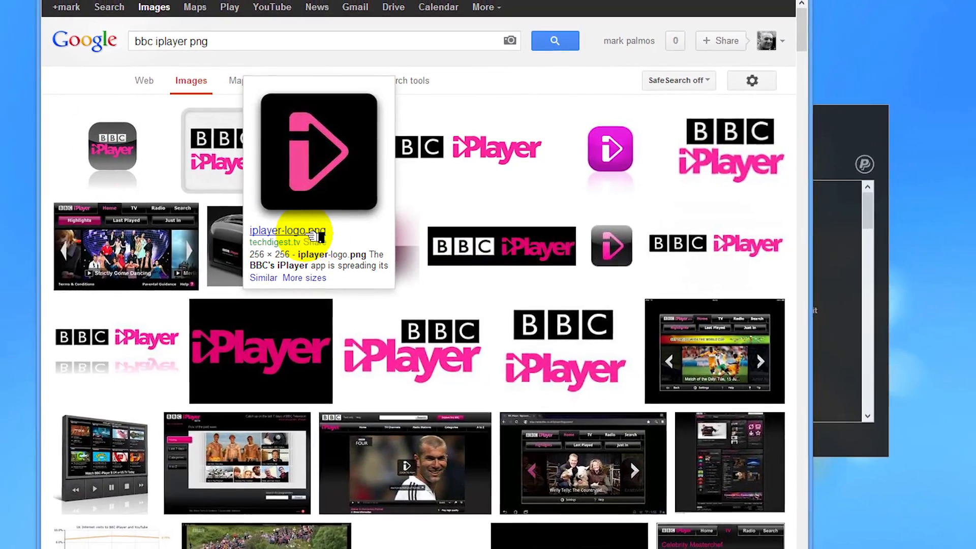
{"action": "mouse_move", "coordinate": [236, 153]}
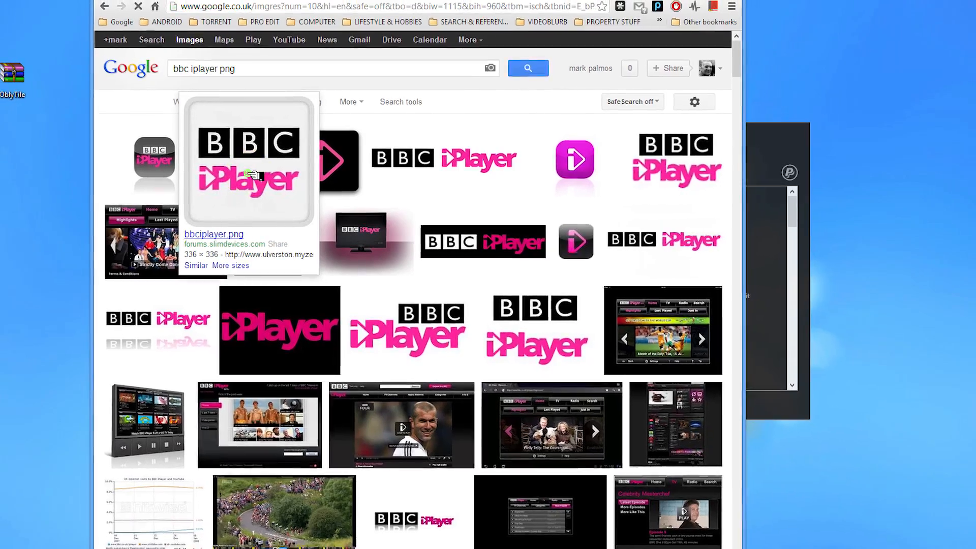
{"action": "left_click", "coordinate": [249, 174]}
{"action": "right_click", "coordinate": [315, 266]}
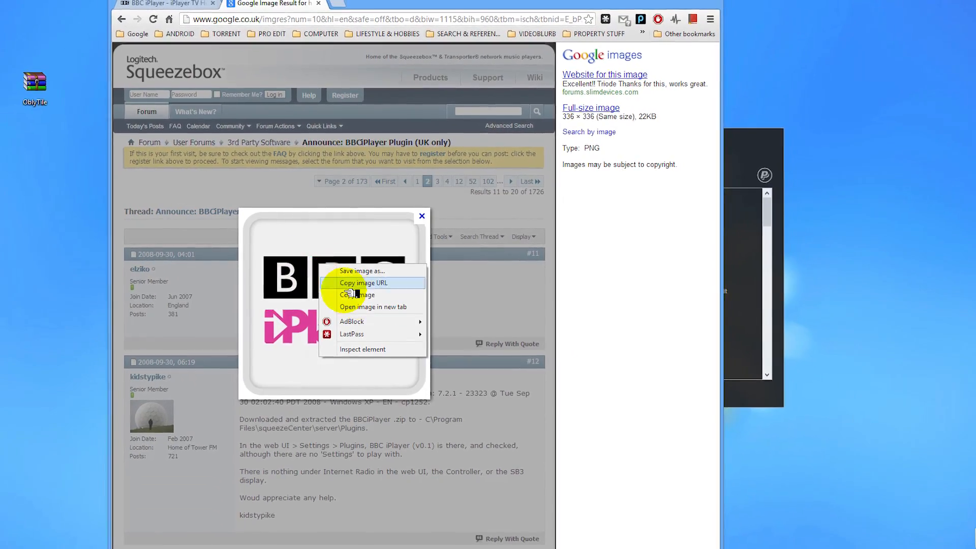
{"action": "left_click", "coordinate": [362, 270]}
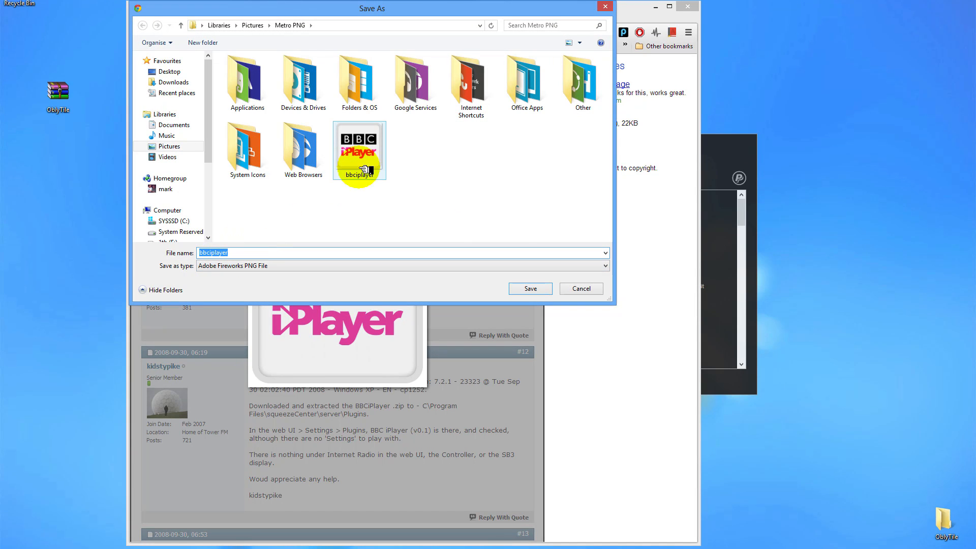
{"action": "left_click", "coordinate": [585, 288]}
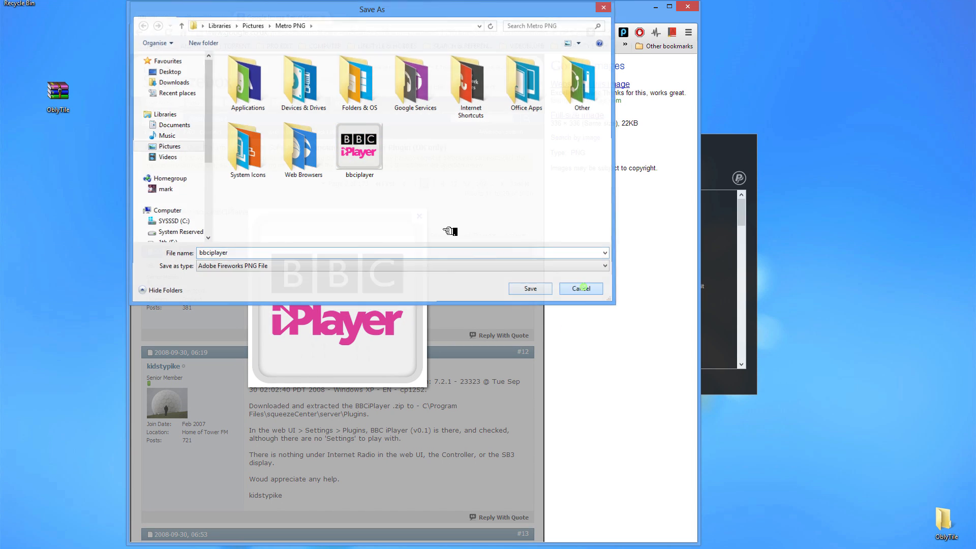
{"action": "left_click", "coordinate": [655, 7]}
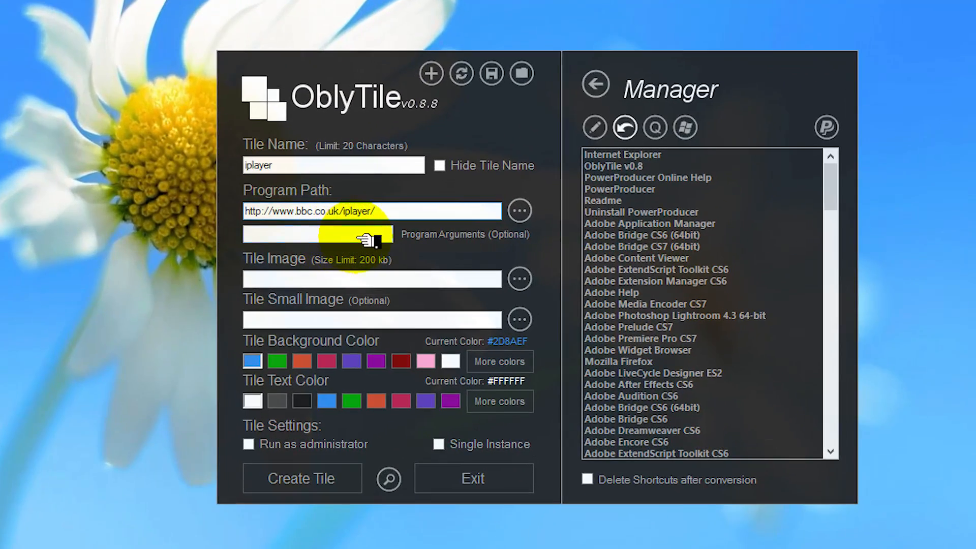
Choose bbciplayer.png from Pictures\Metro PNG as the tile image, hide the tile name, and create the tile with background colour #BE1E4A.
{"action": "left_click", "coordinate": [519, 279]}
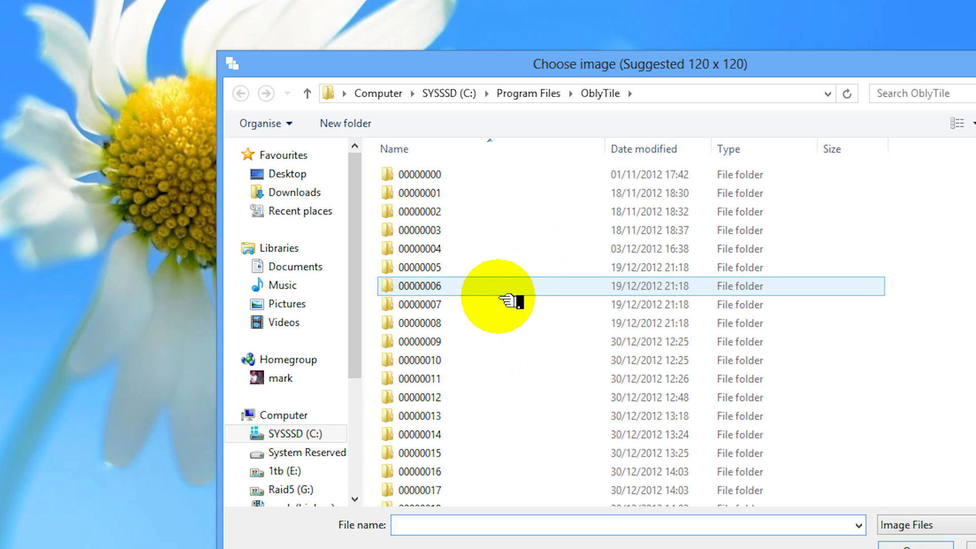
{"action": "scroll", "coordinate": [648, 422], "scroll_direction": "down", "scroll_amount": 7}
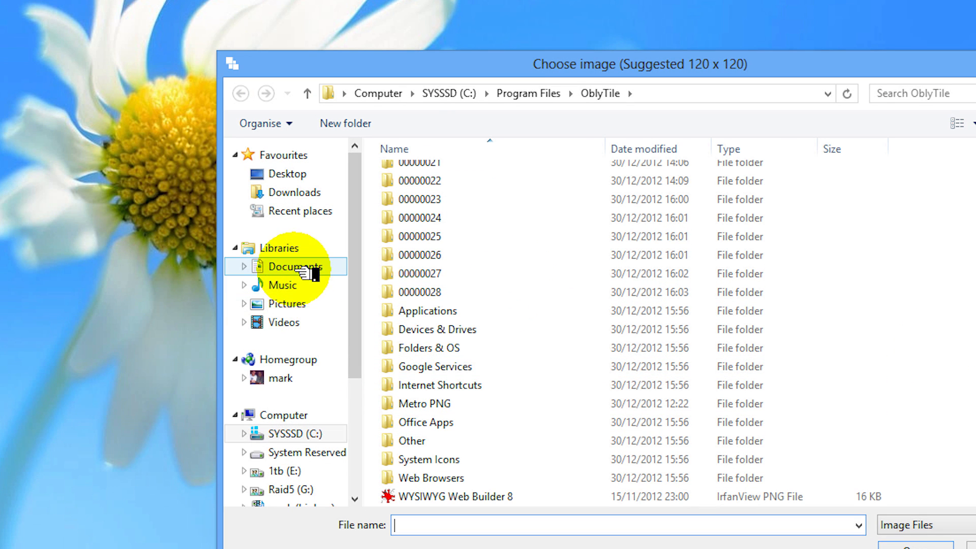
{"action": "left_click", "coordinate": [300, 305]}
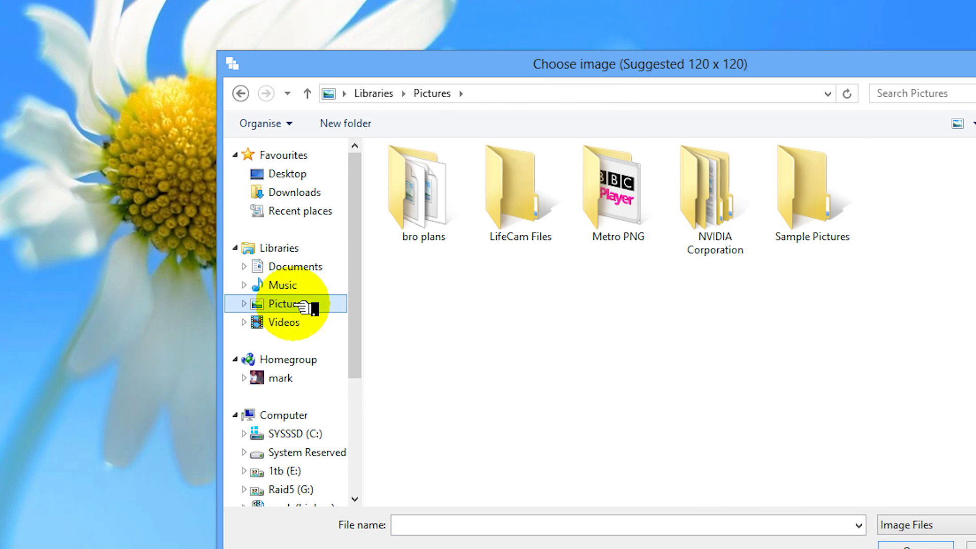
{"action": "double_click", "coordinate": [616, 190]}
{"action": "double_click", "coordinate": [633, 316]}
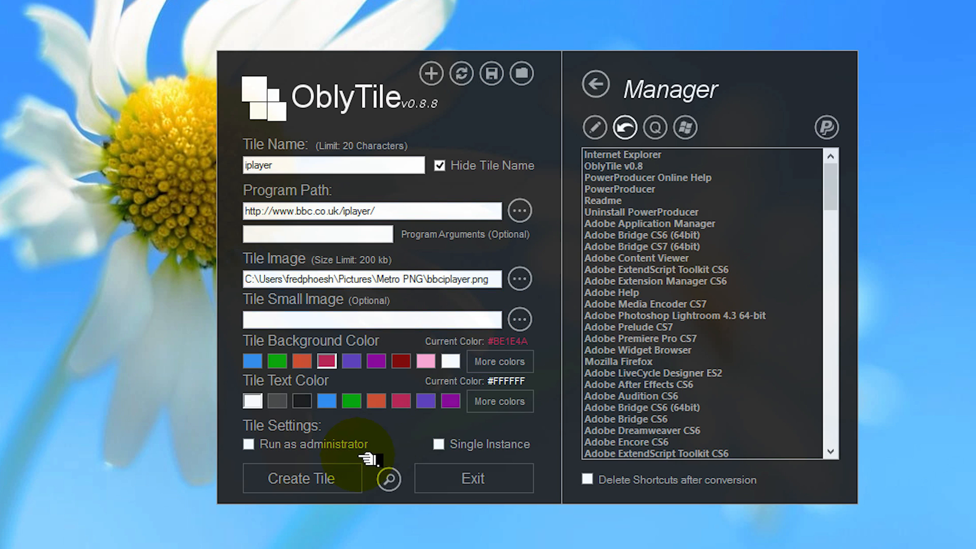
{"action": "left_click", "coordinate": [305, 487]}
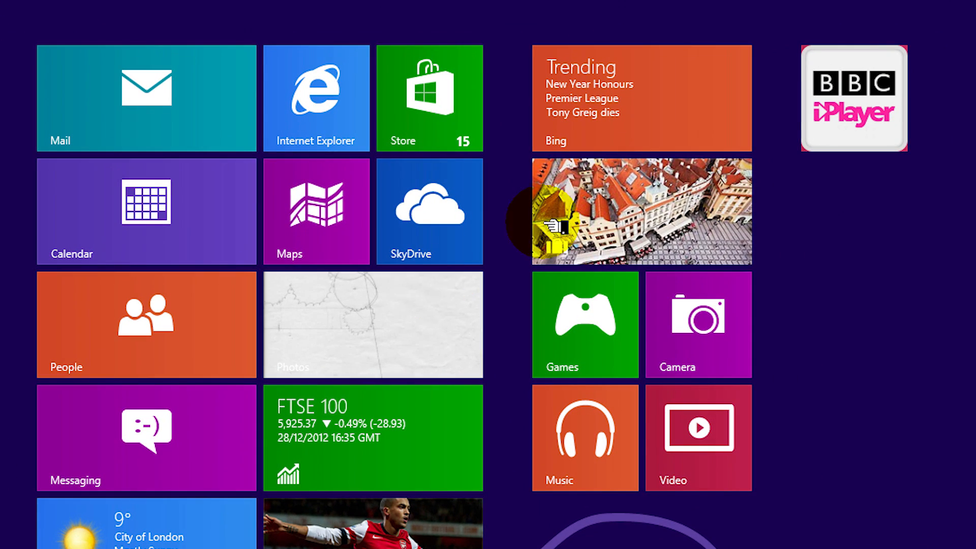
Move the new BBC iPlayer tile beside the Google Chrome tile, return to OblyTile and dismiss the tile creation message.
{"action": "left_click_drag", "start_coordinate": [824, 109], "coordinate": [201, 192]}
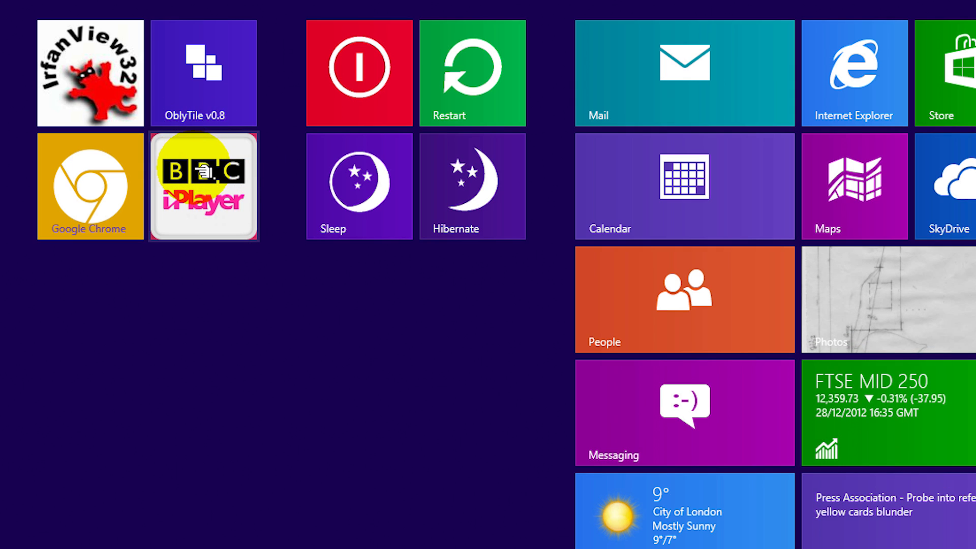
{"action": "key", "text": "super"}
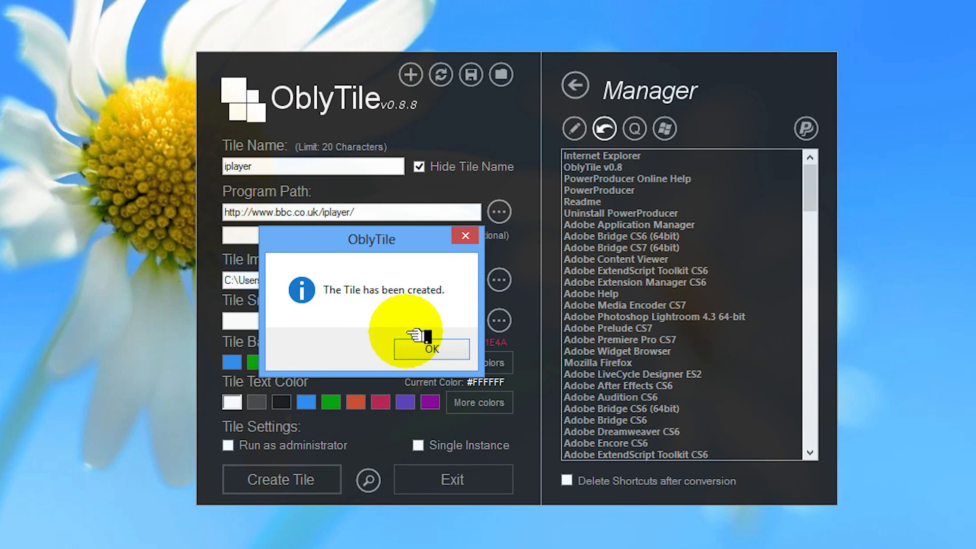
{"action": "left_click", "coordinate": [415, 338]}
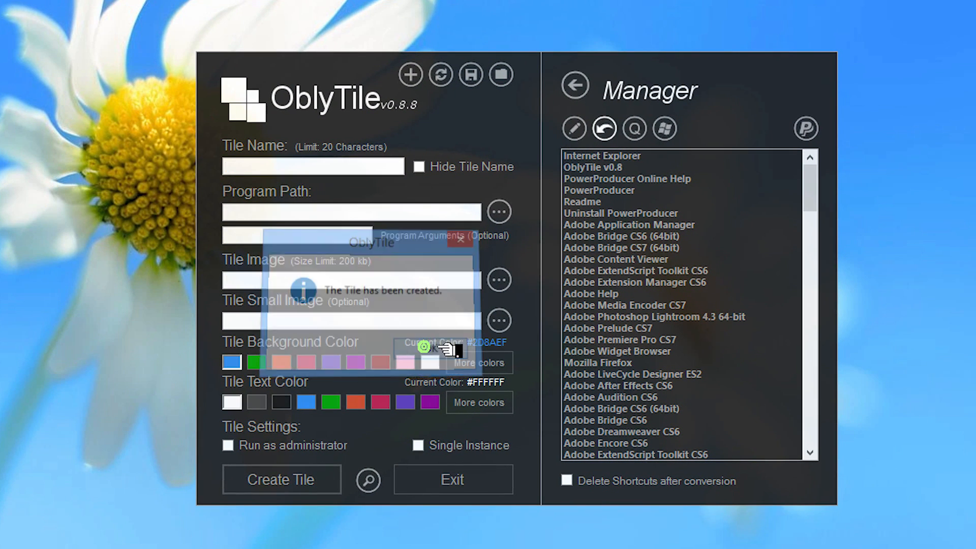
Edit the existing iplayer tile in the Manager, change its background colour to white (#FFFFFF) and save it.
{"action": "left_click", "coordinate": [577, 130]}
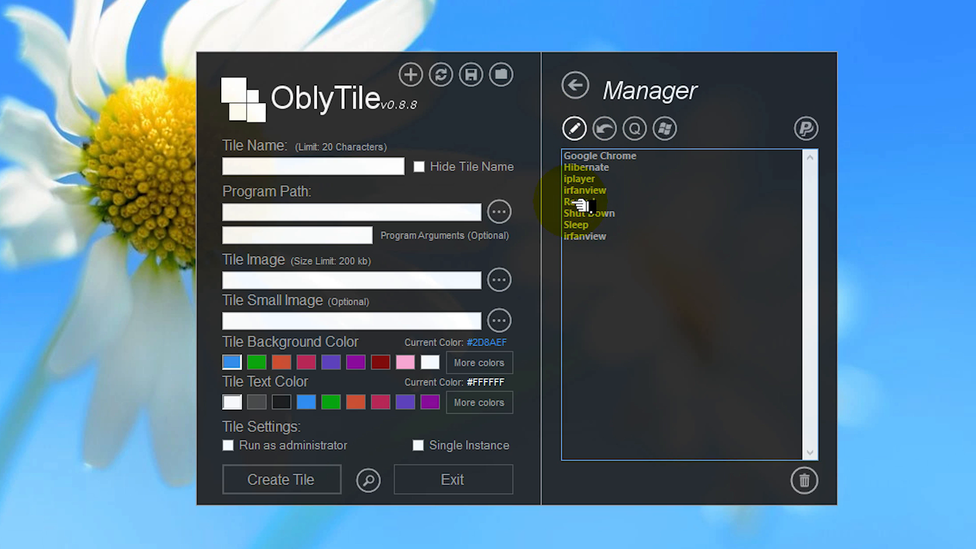
{"action": "left_click", "coordinate": [584, 179]}
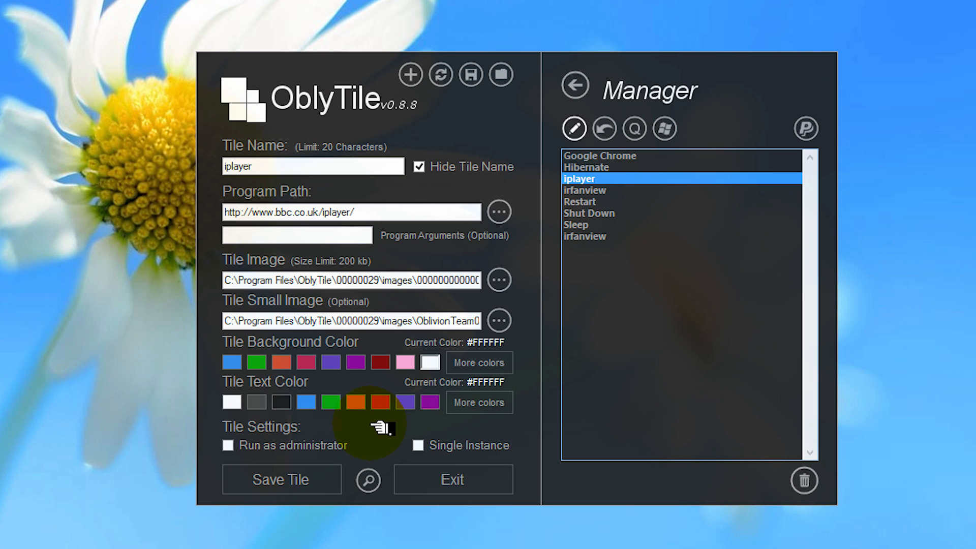
{"action": "left_click", "coordinate": [295, 479]}
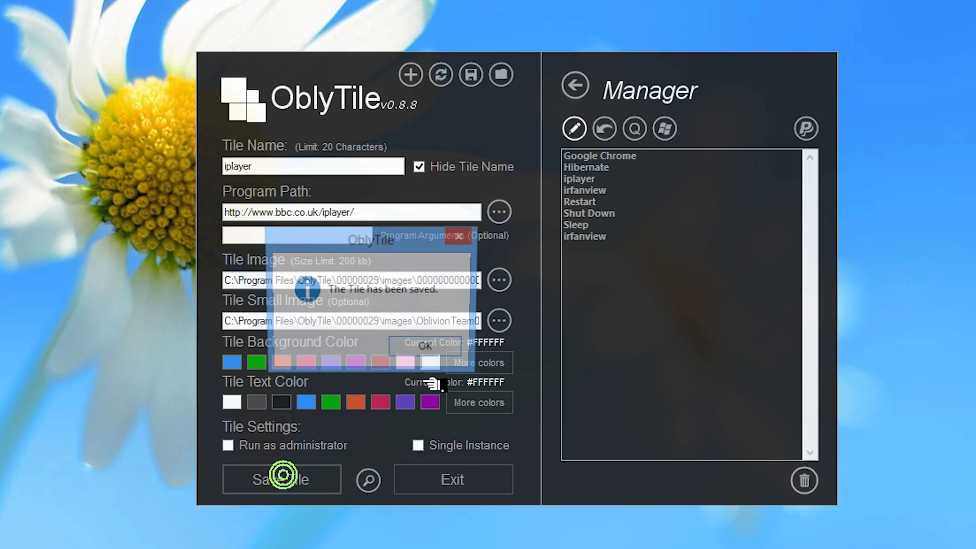
{"action": "left_click", "coordinate": [431, 346]}
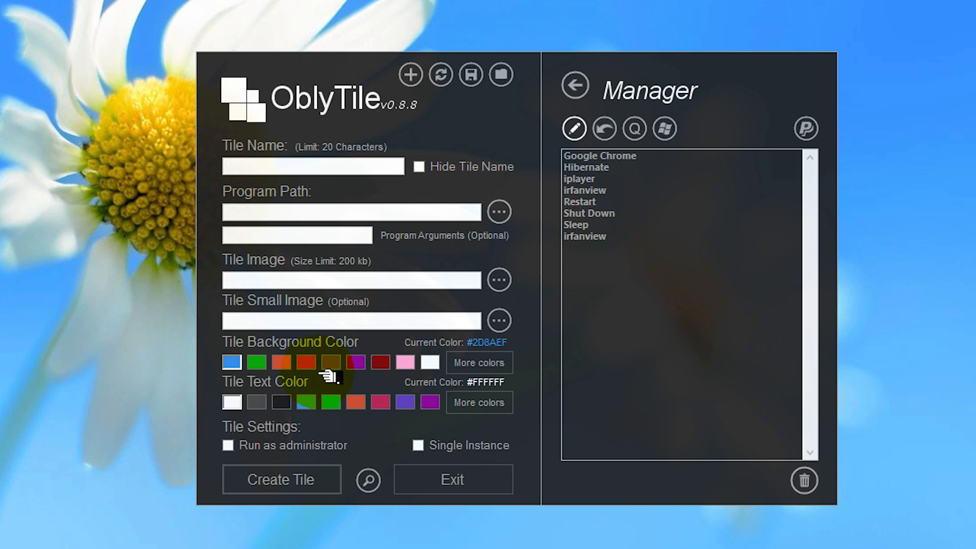
Place the updated BBC iPlayer tile back beside Google Chrome, test it by launching the website, and return to the Start screen.
{"action": "key", "text": "super"}
{"action": "left_click_drag", "start_coordinate": [899, 166], "coordinate": [169, 240]}
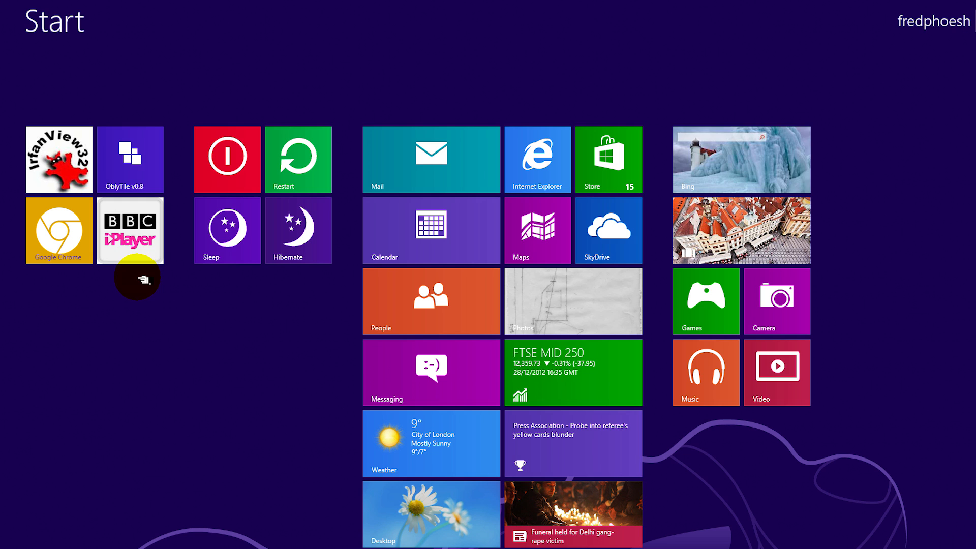
{"action": "left_click", "coordinate": [136, 236]}
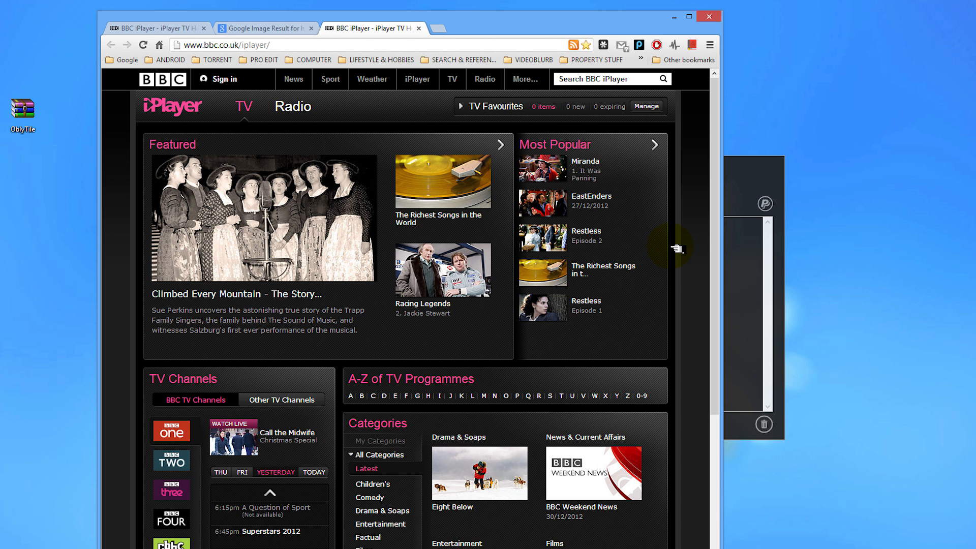
{"action": "key", "text": "super"}
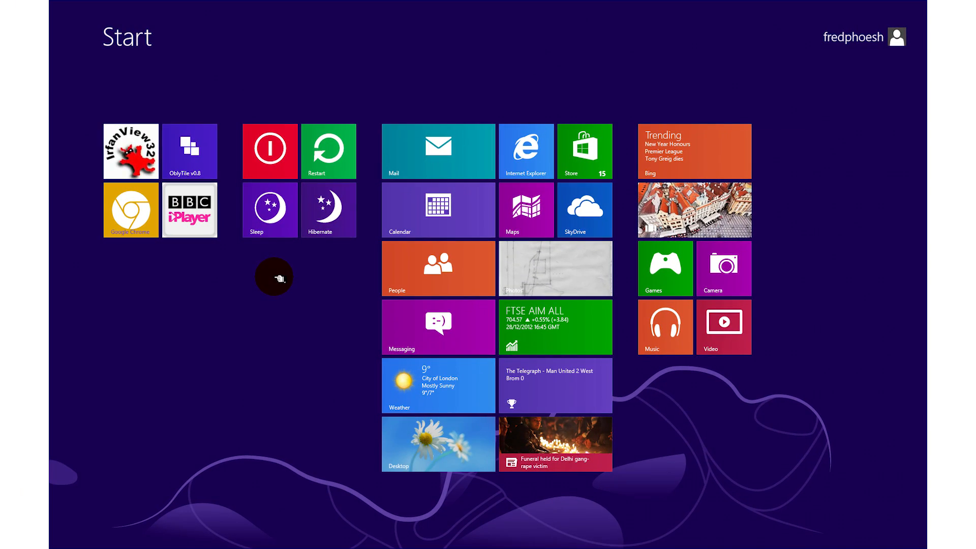
Launch the News app from its Start tile, open a Sky News story in the U.K. section, and return to the Start screen.
{"action": "left_click", "coordinate": [563, 422]}
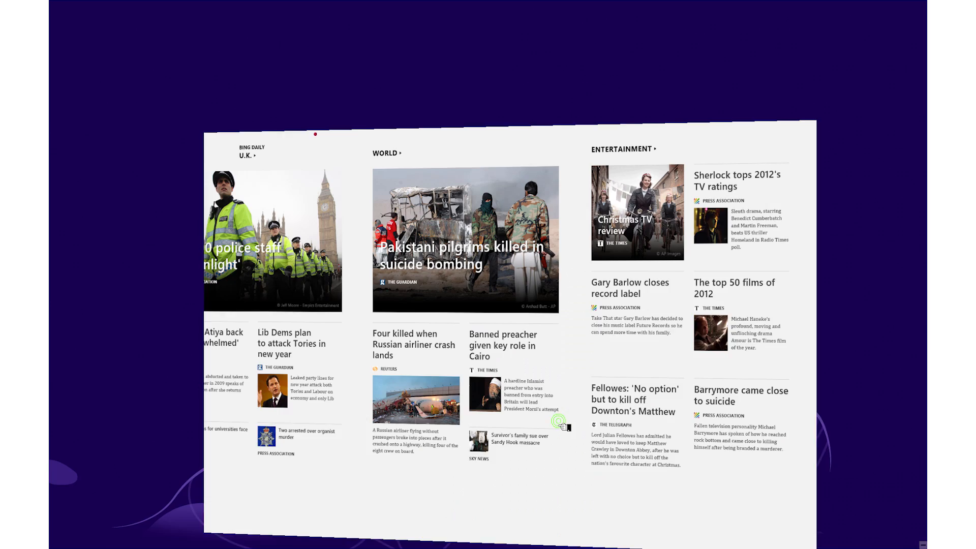
{"action": "scroll", "coordinate": [557, 335], "scroll_direction": "down", "scroll_amount": 5}
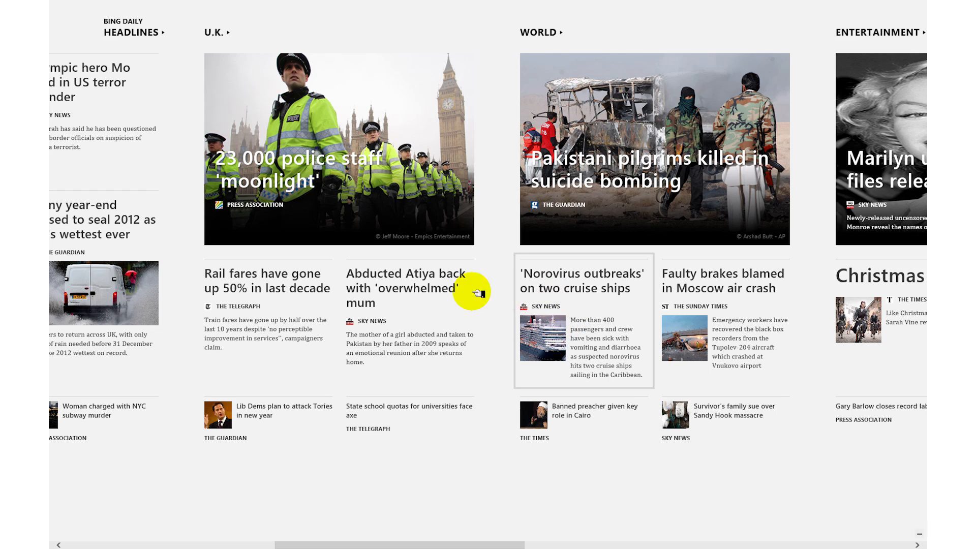
{"action": "left_click", "coordinate": [451, 302]}
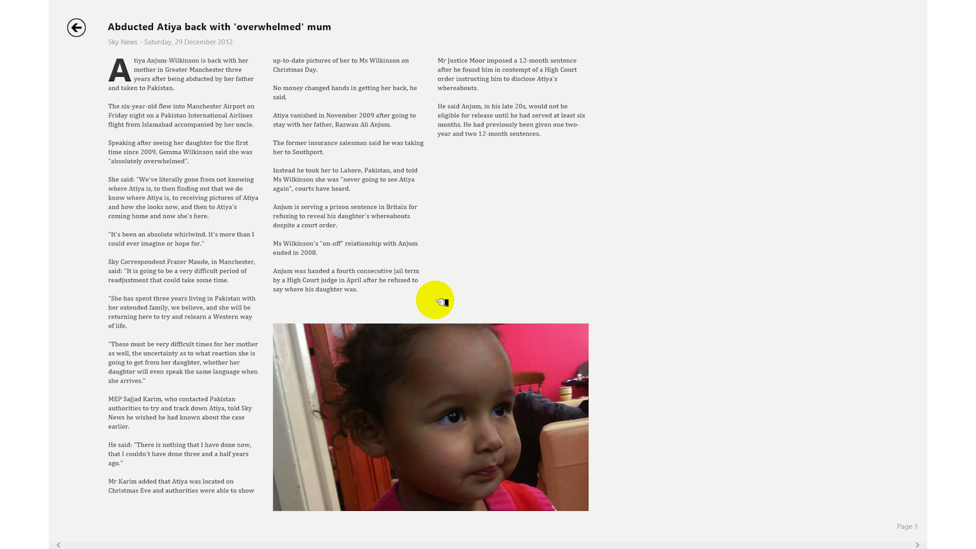
{"action": "key", "text": "super"}
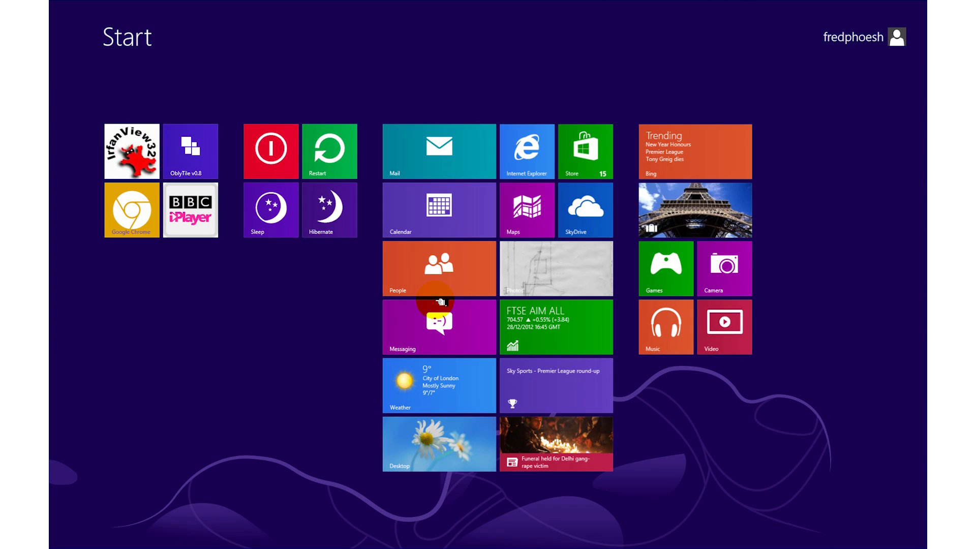
Switch back and forth between the Start screen and the open news article, show the desktop, and return to the Start screen.
{"action": "key", "text": "super"}
{"action": "key", "text": "super"}
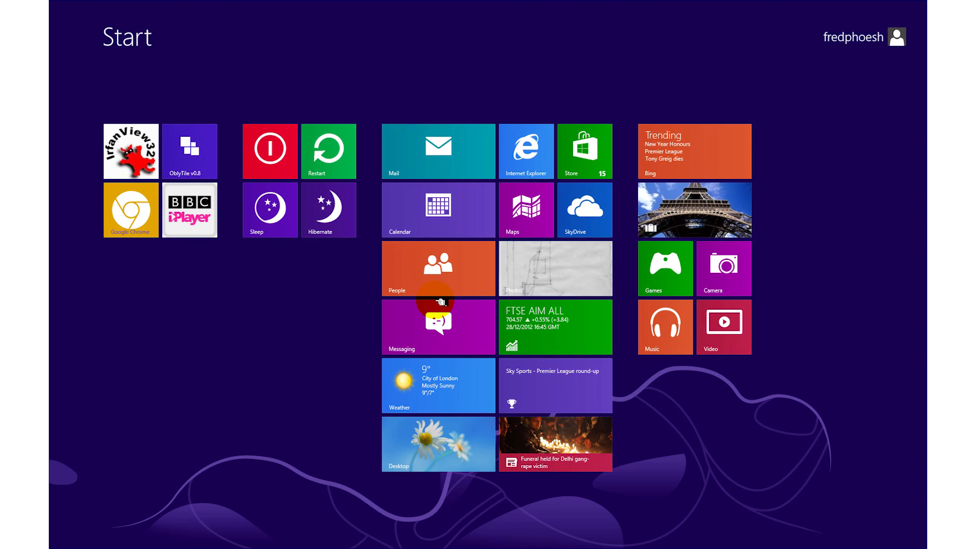
{"action": "key", "text": "super"}
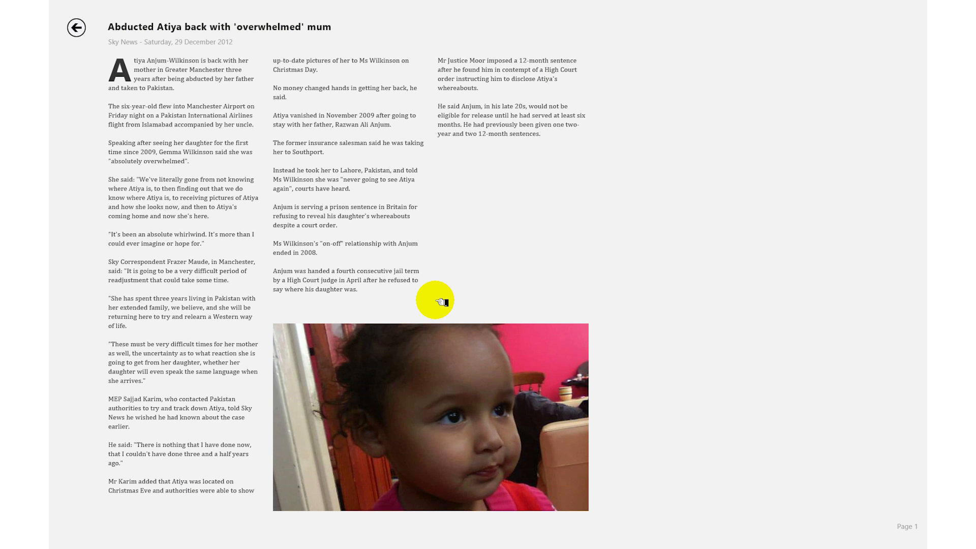
{"action": "key", "text": "super+d"}
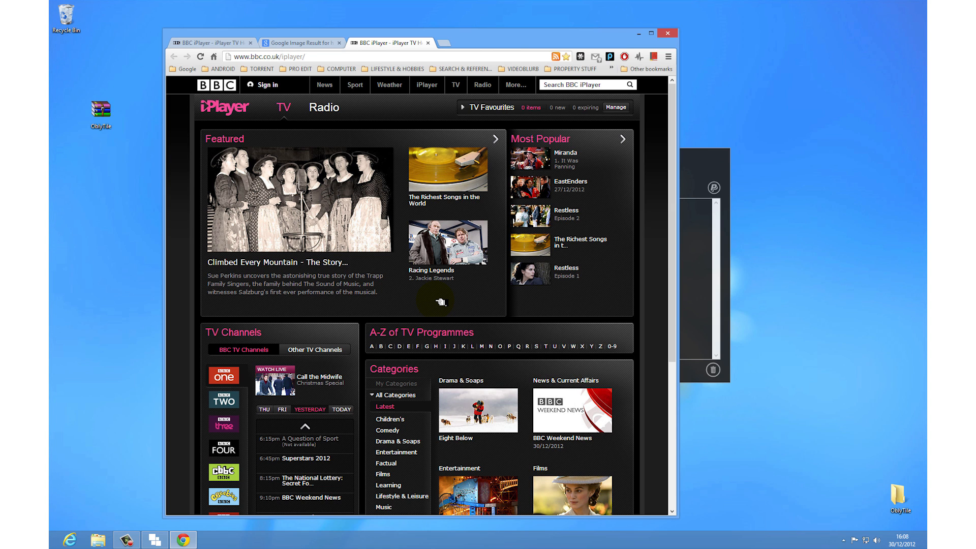
{"action": "key", "text": "super"}
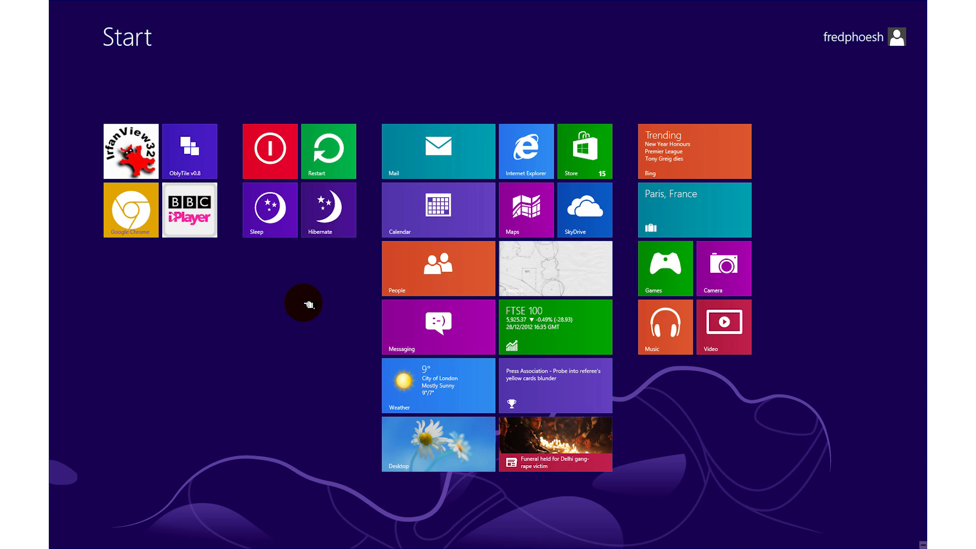
Open the Computer window in File Explorer, then clear the desktop by minimising Chrome and check the Start screen.
{"action": "key", "text": "super+e"}
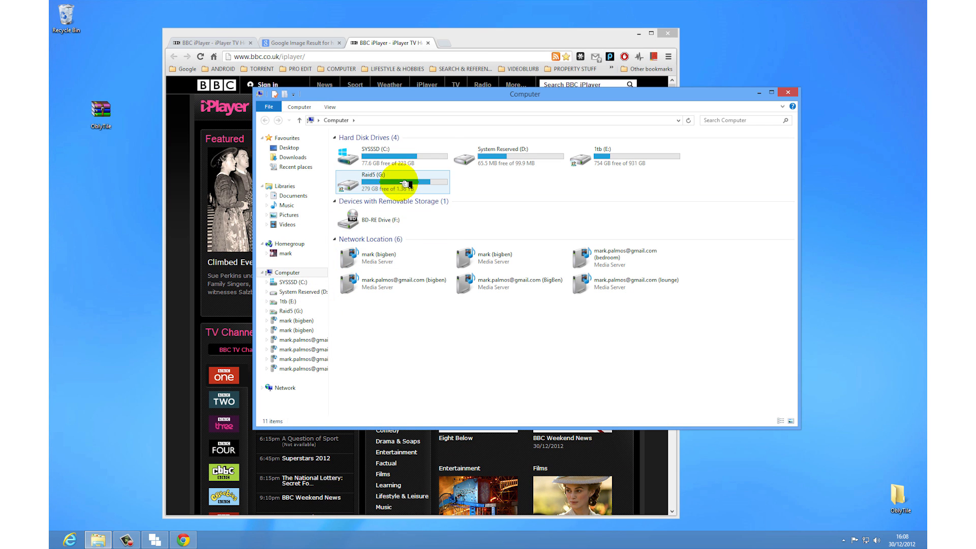
{"action": "left_click", "coordinate": [638, 33]}
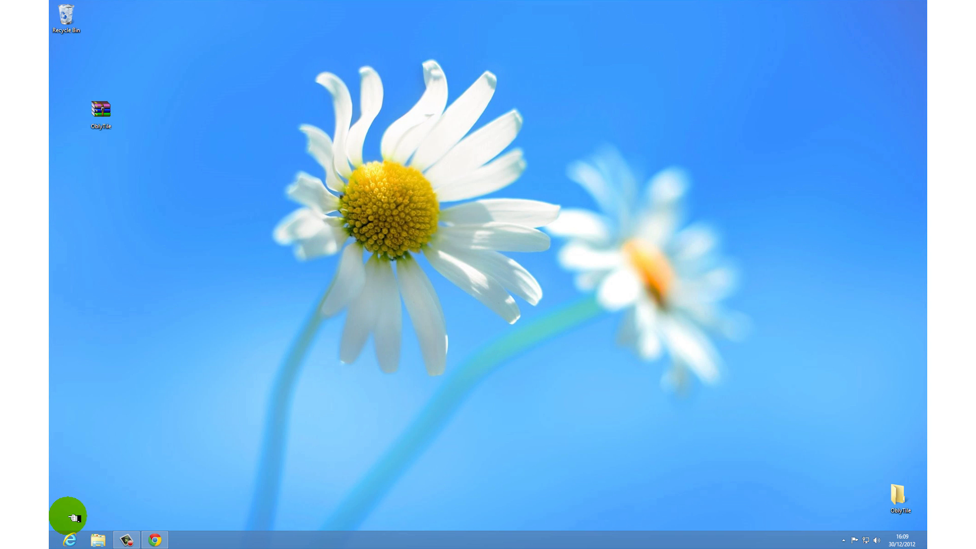
{"action": "key", "text": "super"}
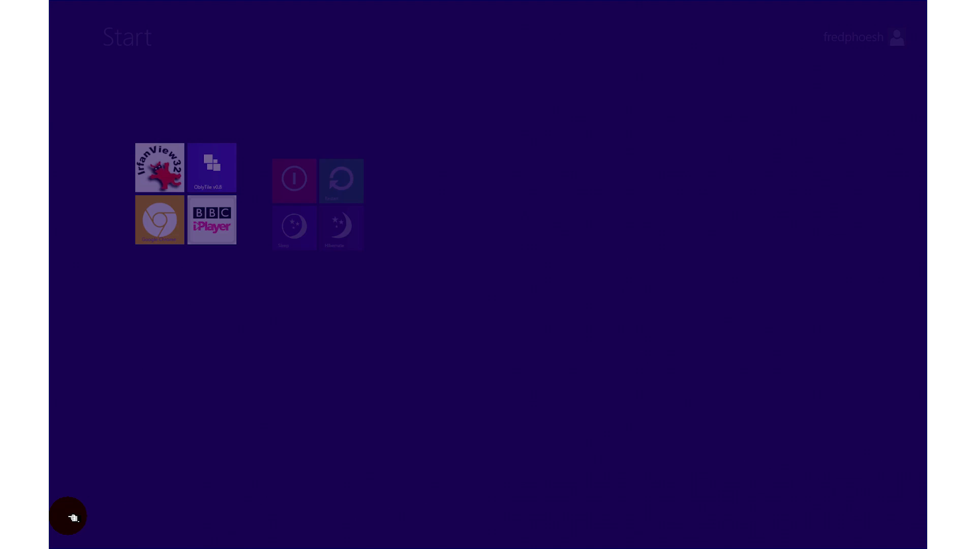
{"action": "left_click", "coordinate": [516, 261]}
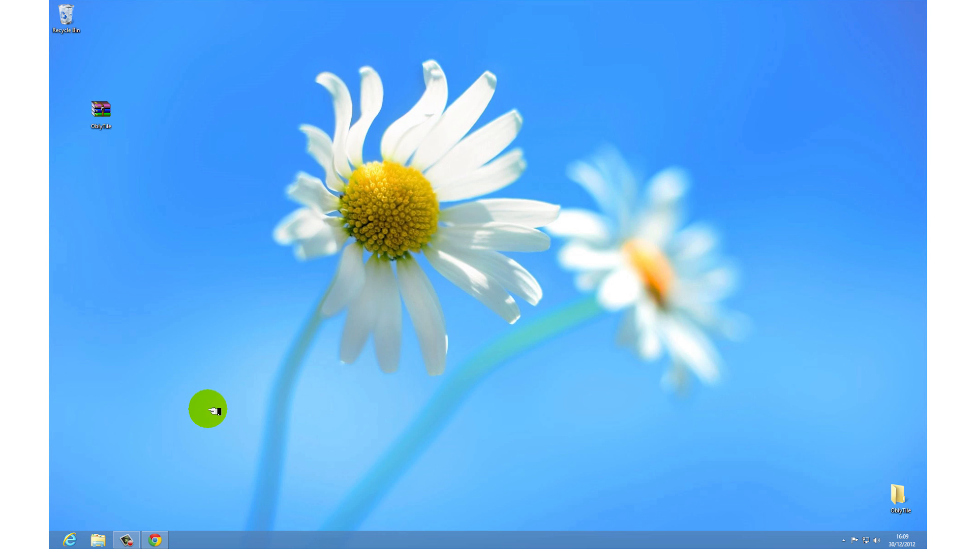
Search the Start screen for VLC and launch VLC media player on the desktop.
{"action": "key", "text": "super"}
{"action": "type", "text": "VLC"}
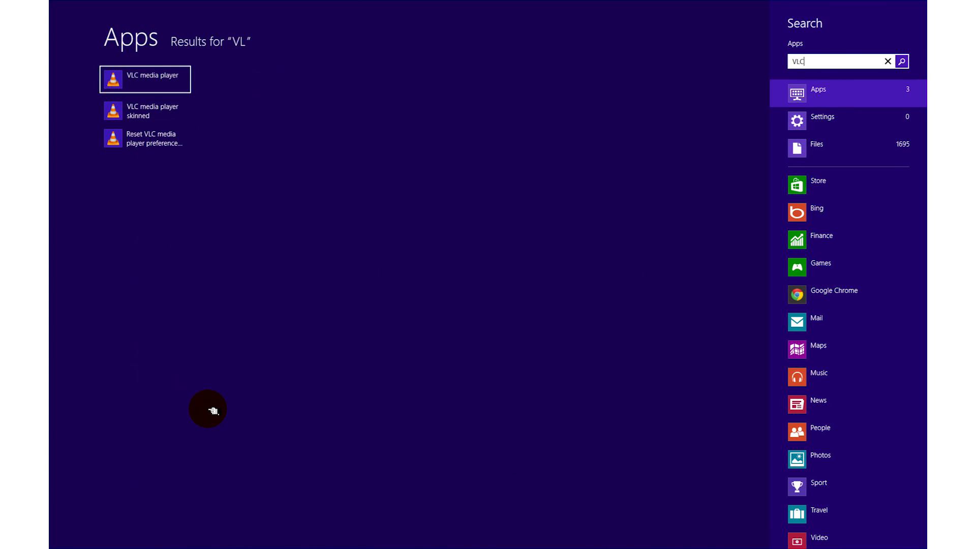
{"action": "key", "text": "Return"}
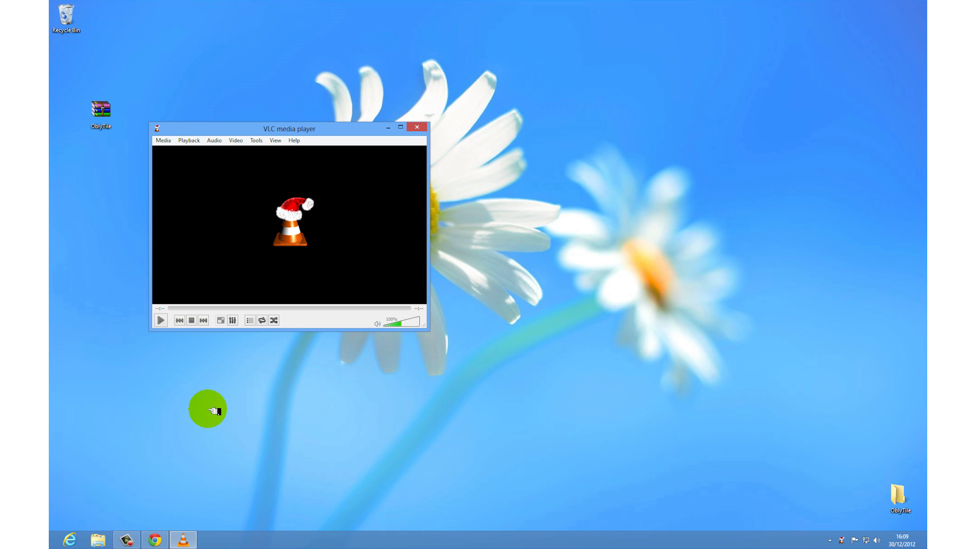
Find and launch OblyTile through a Start screen search for OBL, and arrange its window side by side with VLC media player.
{"action": "key", "text": "super"}
{"action": "type", "text": "OBL"}
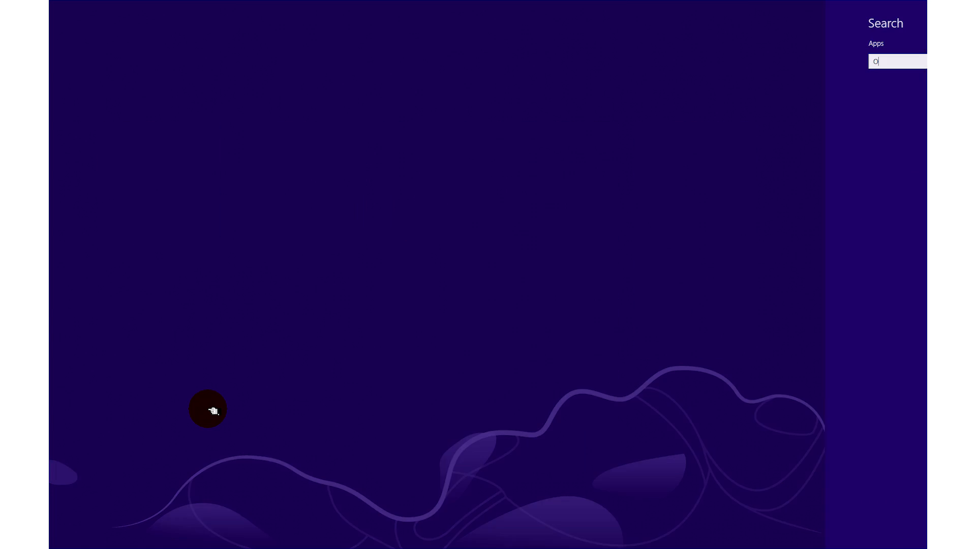
{"action": "key", "text": "Return"}
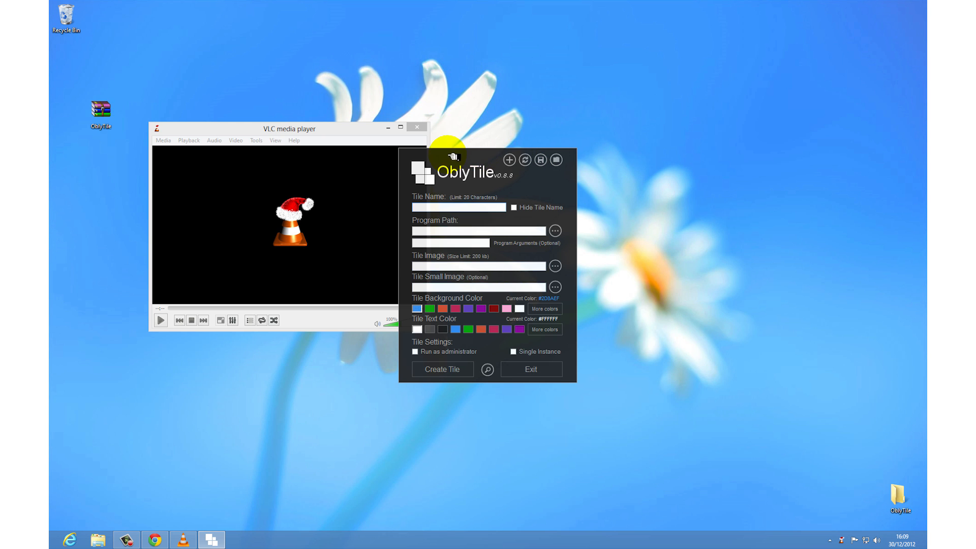
{"action": "left_click_drag", "start_coordinate": [447, 154], "coordinate": [537, 157]}
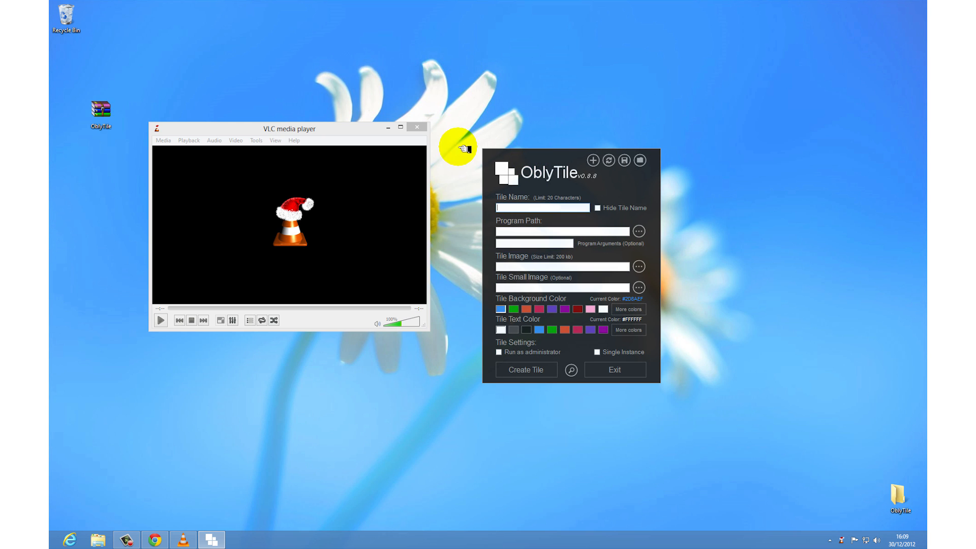
{"action": "left_click_drag", "start_coordinate": [346, 129], "coordinate": [386, 156]}
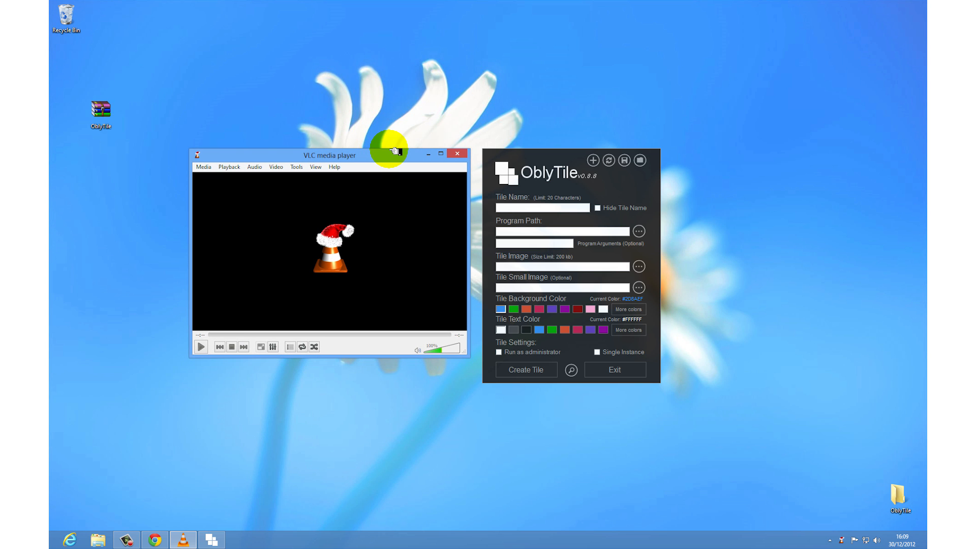